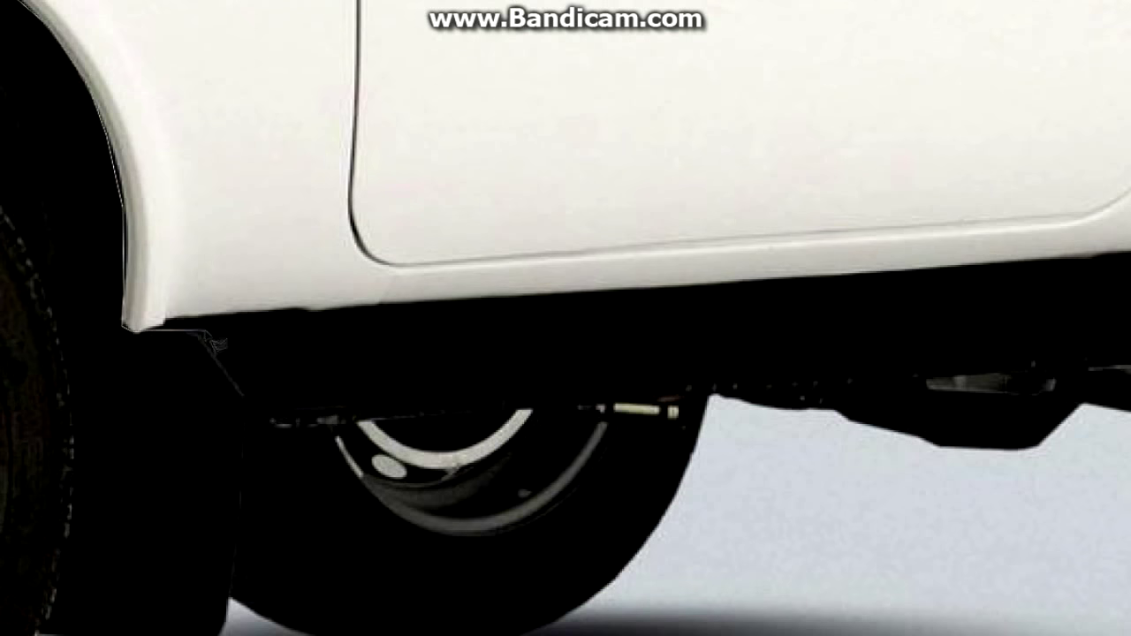
Finish tracing the car body along the sill, make it a selection, and start transforming it
left_click(841, 350)
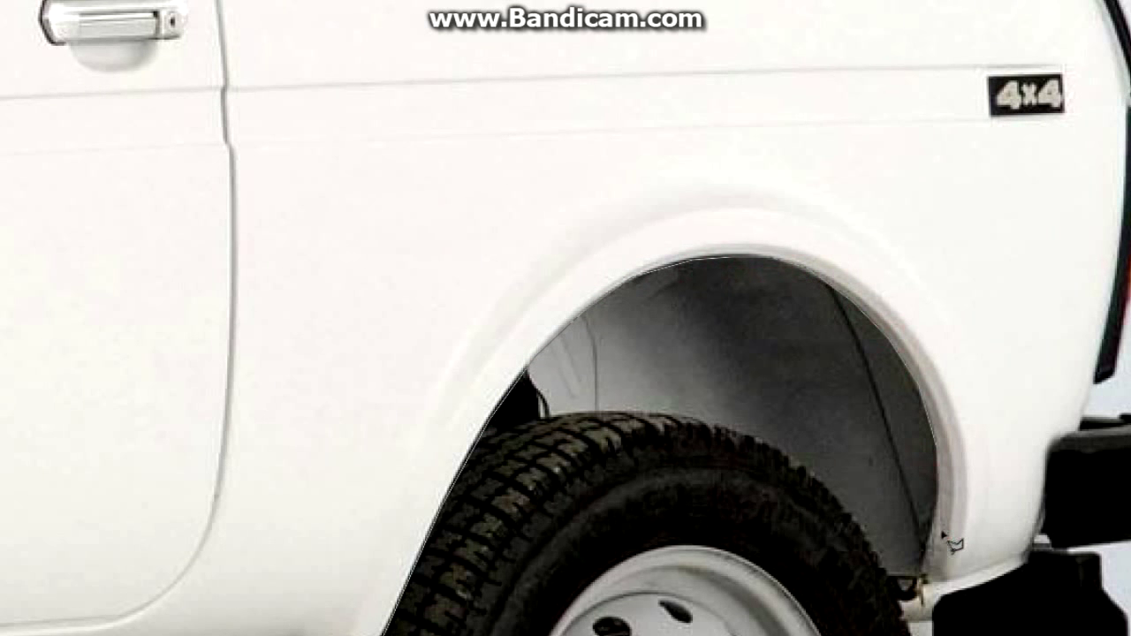
scroll(953, 545, "down", 3)
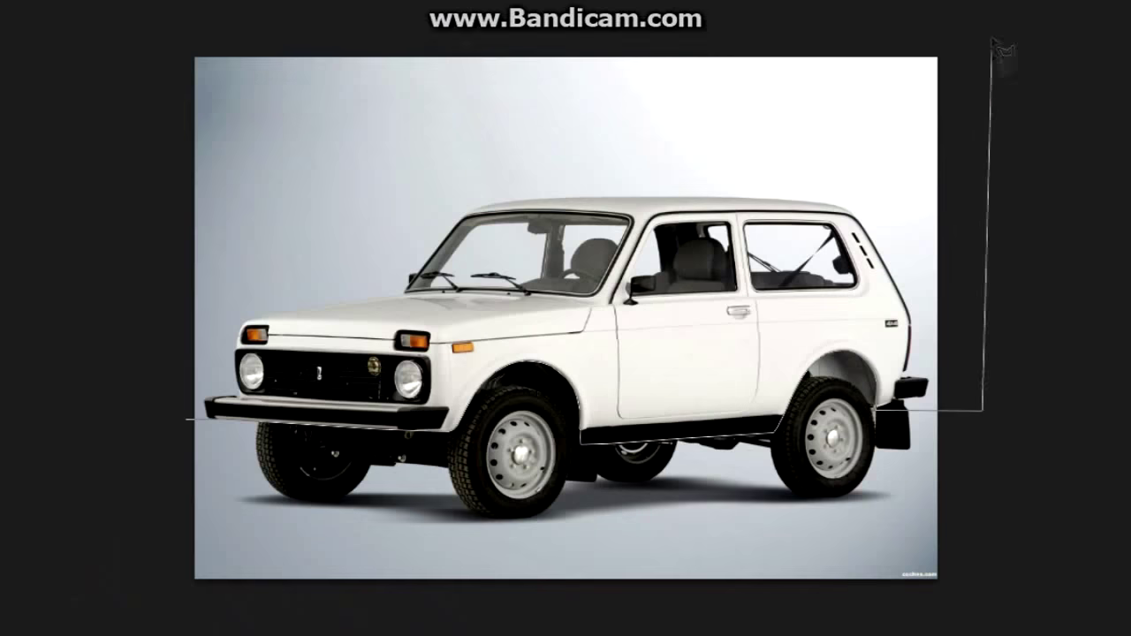
right_click(609, 389)
left_click(624, 270)
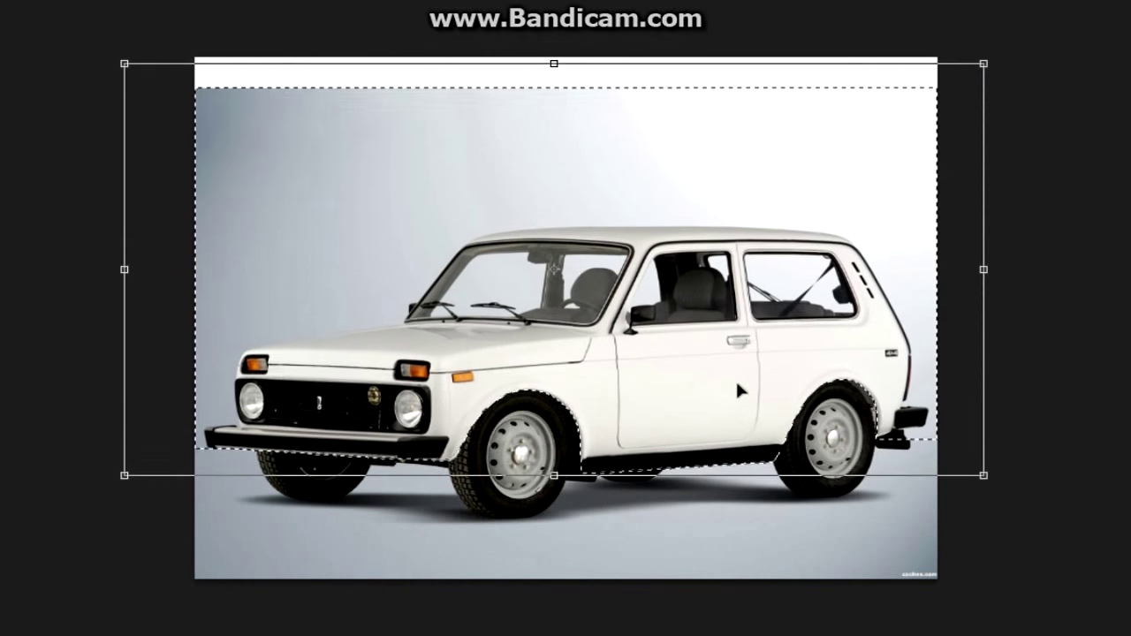
Commit the transform that lowers the car body over its wheels
key("ctrl+d")
scroll(548, 237, "up", 2)
scroll(521, 240, "up", 2)
scroll(586, 420, "up", 4)
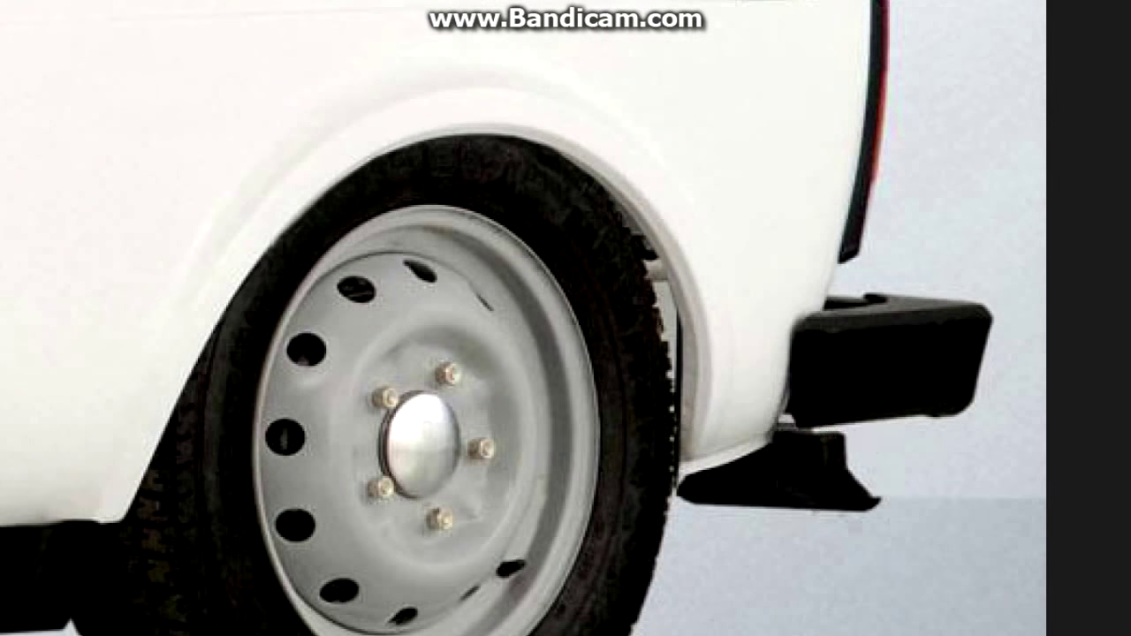
Select the ground under the rear bumper and paint it clean with a brush
left_click(669, 522)
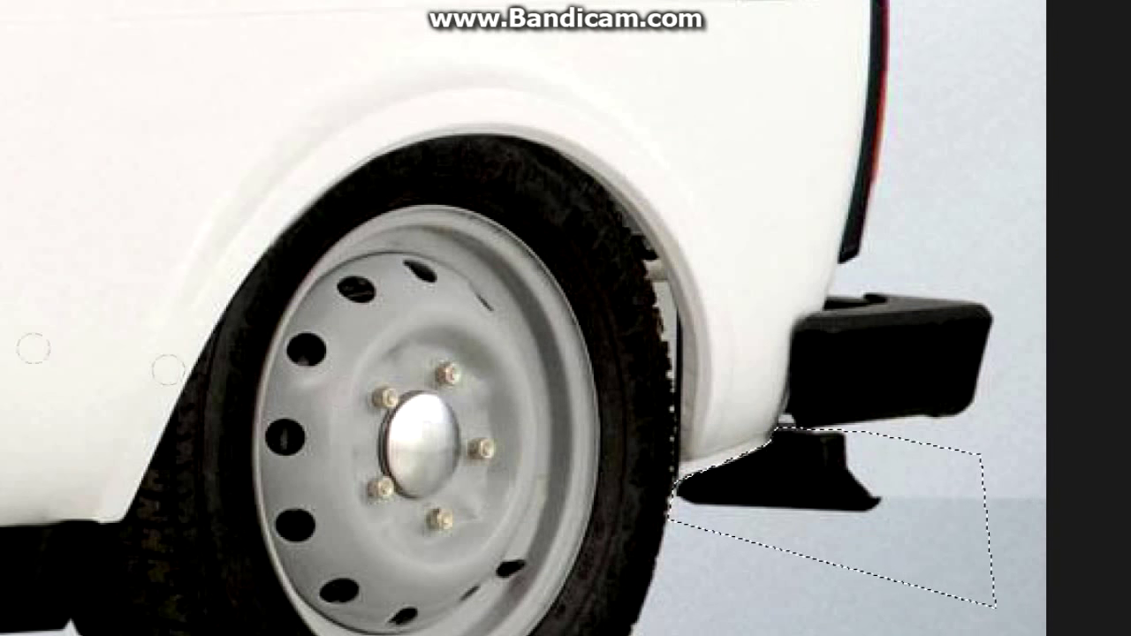
right_click(495, 189)
left_click(517, 199)
scroll(517, 199, "down", 2)
right_click(37, 40)
left_click(750, 435)
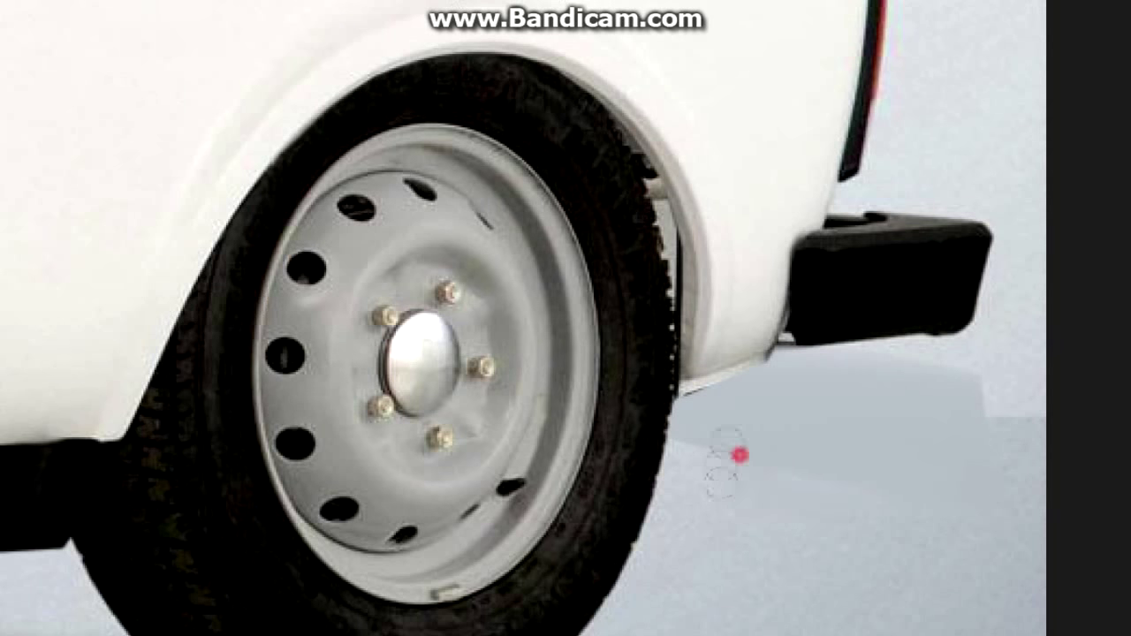
Crop the image to a rectangular marquee around the car
key("ctrl+0")
left_click(128, 104)
left_click(114, 116)
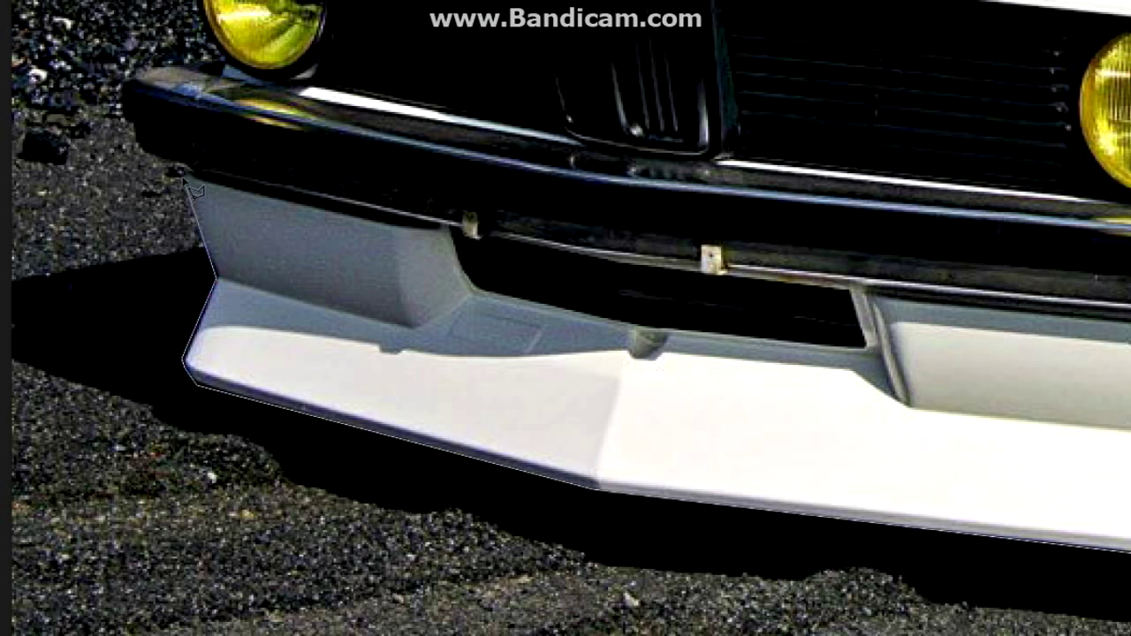
Move the pasted white lip spoiler under the front bumper and size it to the bumper's width
scroll(970, 313, "right", 5)
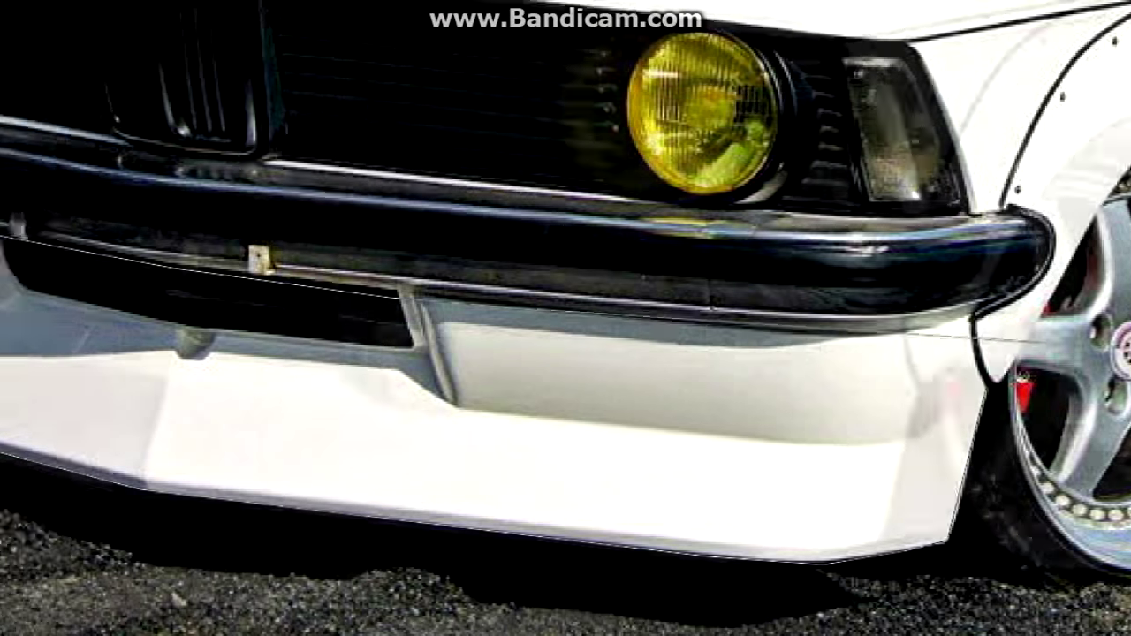
left_click(725, 334)
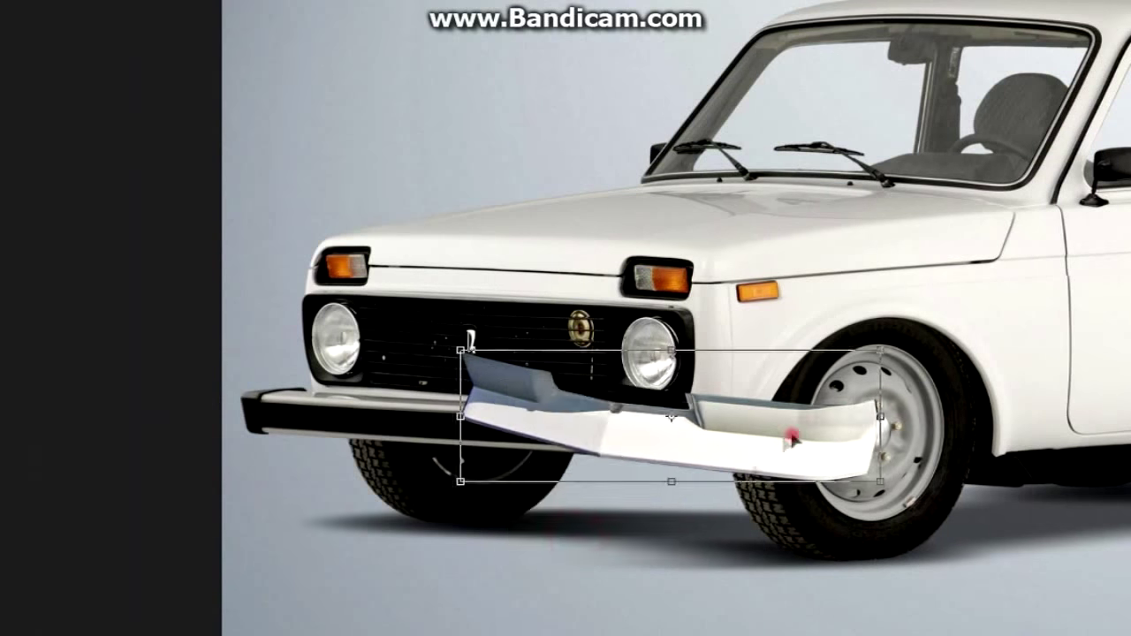
left_click_drag(791, 437, 631, 490)
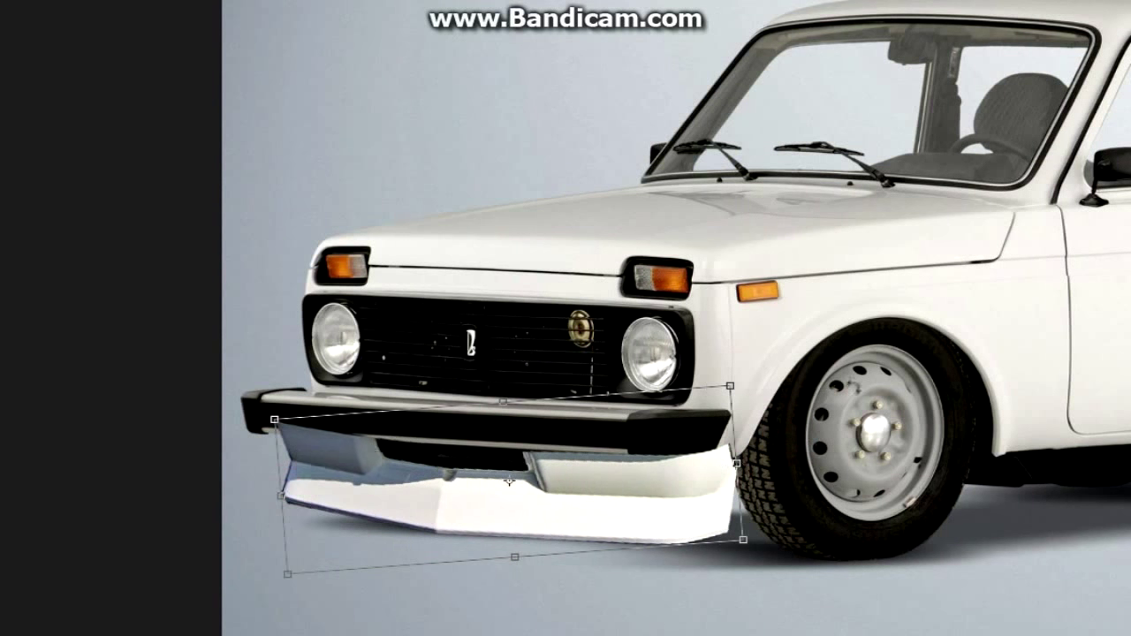
left_click_drag(511, 402, 512, 353)
Rotate, scale and distort the spoiler so its angle and left end match the bumper
right_click(548, 537)
left_click_drag(550, 573, 546, 565)
right_click(546, 565)
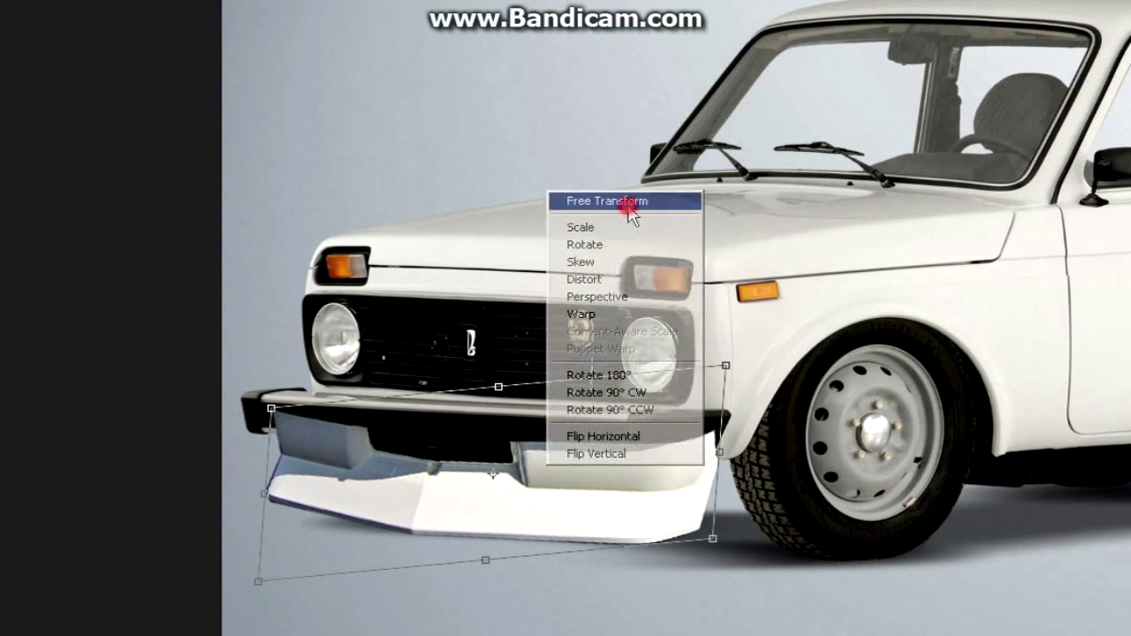
left_click(631, 202)
left_click_drag(659, 416, 672, 415)
right_click(346, 459)
left_click(430, 200)
right_click(329, 179)
left_click_drag(290, 479, 279, 444)
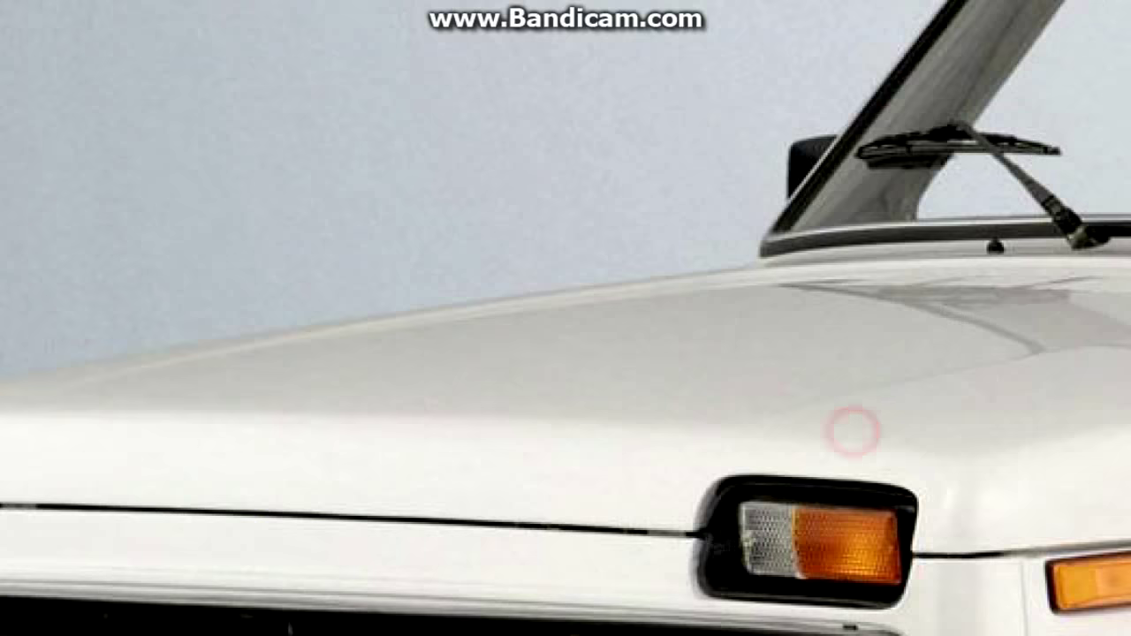
Remove the first hood indicator with Content-Aware Fill and clone away the hood crease
left_click(919, 614)
left_click(960, 482)
left_click(672, 470)
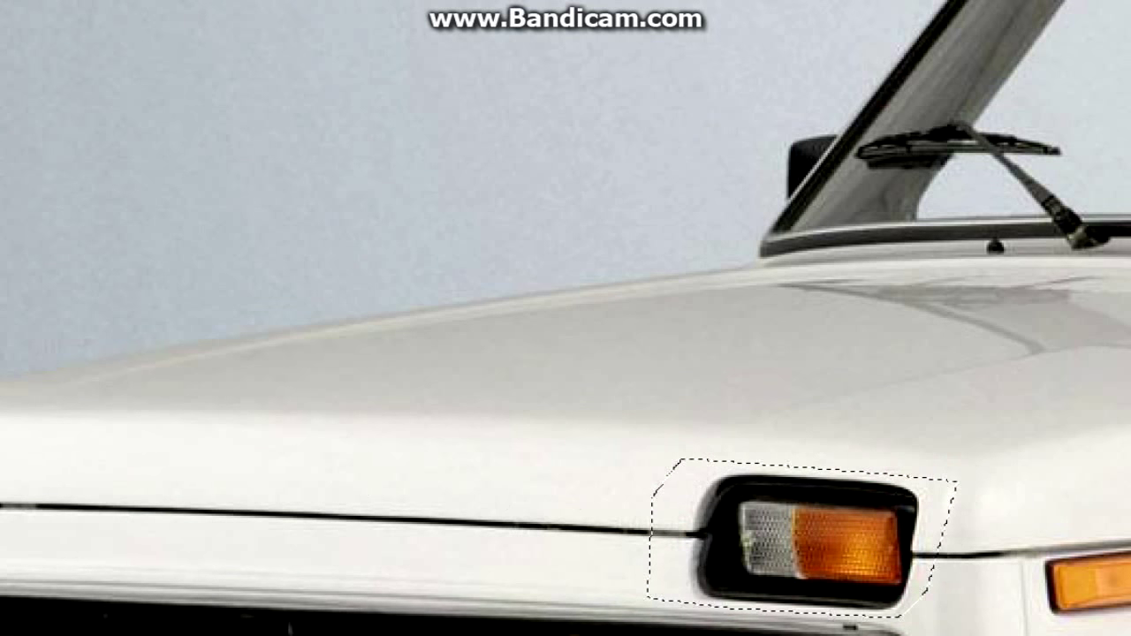
scroll(601, 518, "down", 3)
key("Delete")
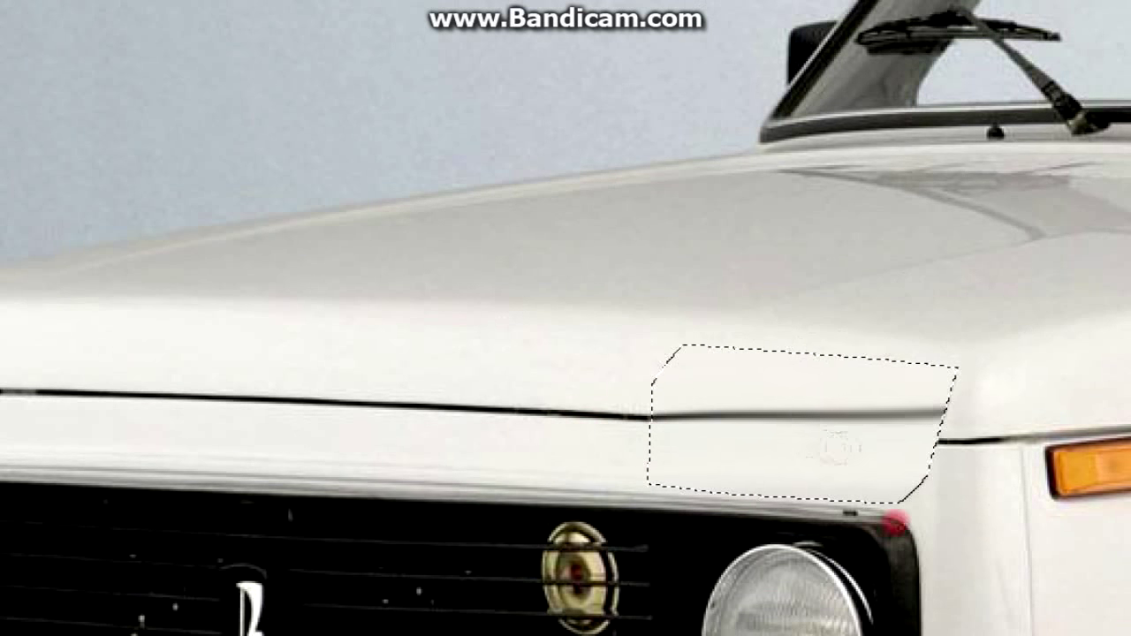
left_click(816, 434)
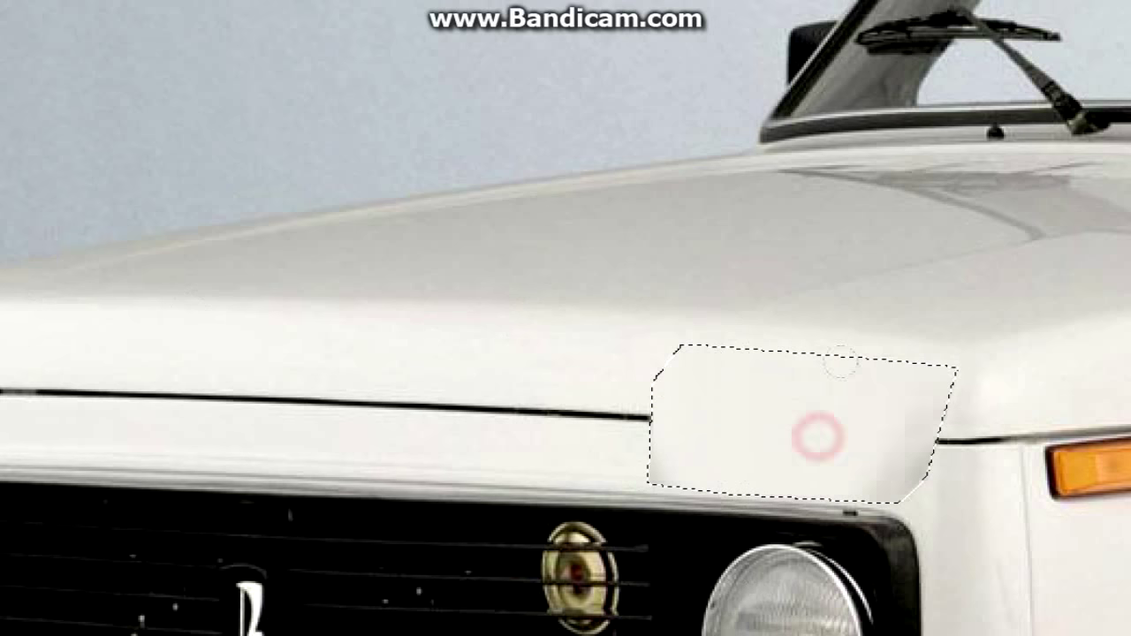
left_click(977, 455)
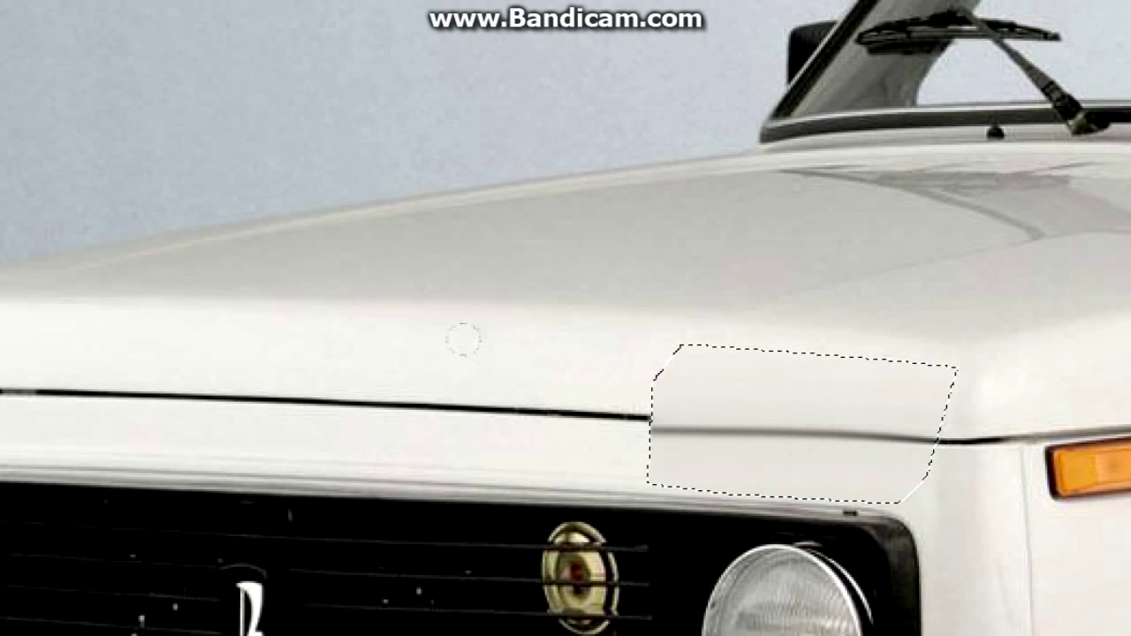
left_click_drag(977, 455, 746, 429)
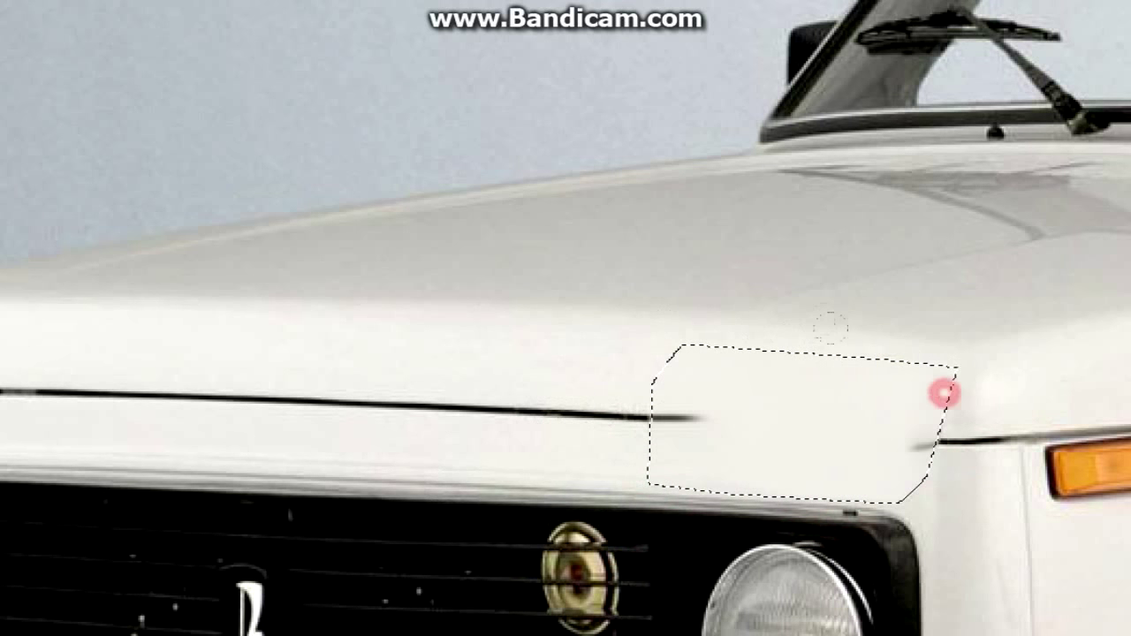
Select the hood seam line at the front and outline the other indicator
right_click(462, 235)
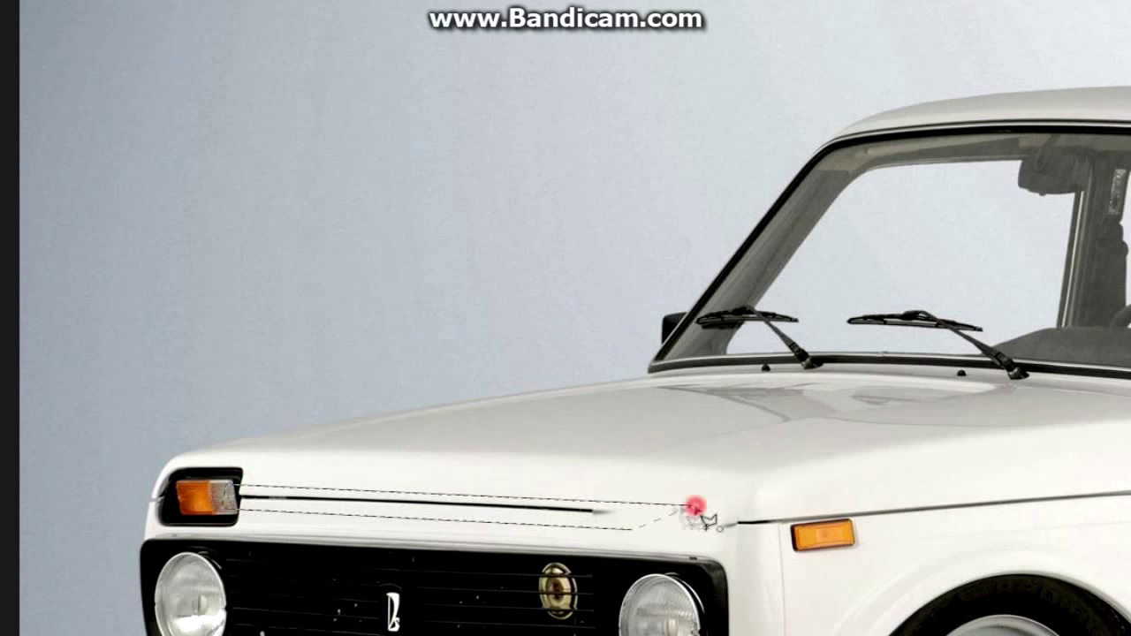
left_click_drag(231, 520, 237, 486)
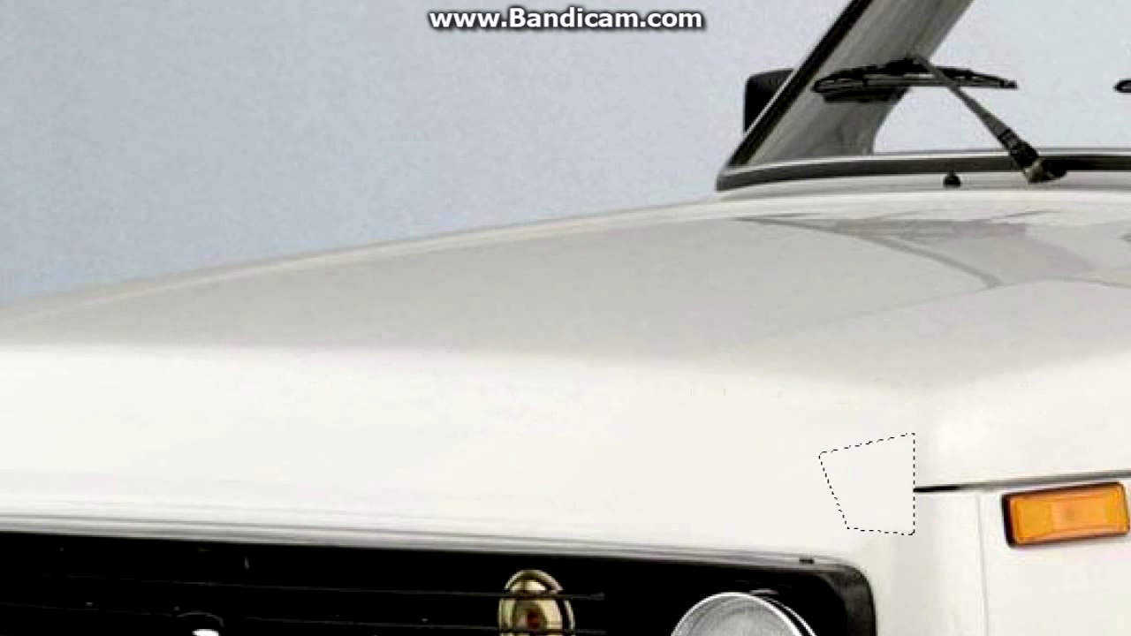
right_click(497, 54)
key("Escape")
right_click(716, 58)
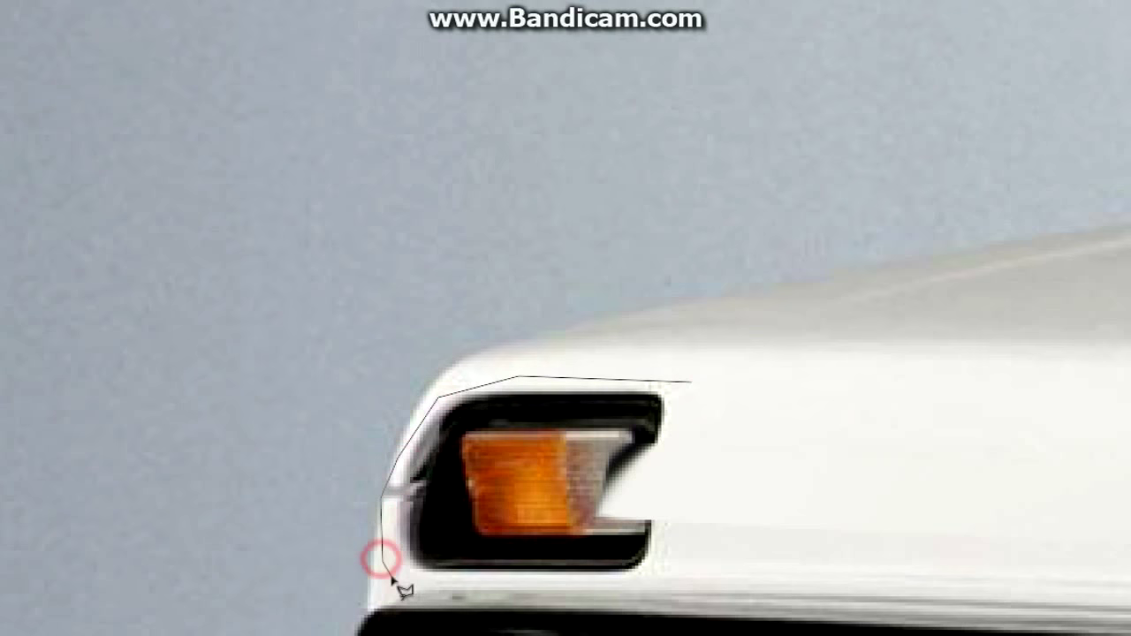
left_click(720, 571)
double_click(774, 444)
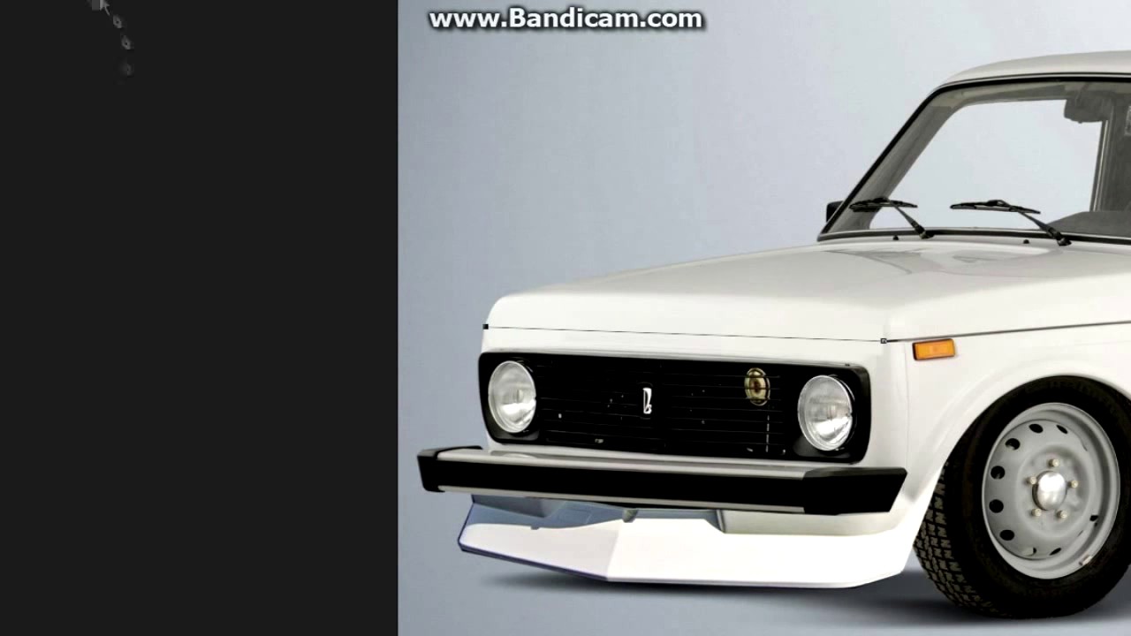
Stroke the hood seam path with a thin brush line
left_click(116, 5)
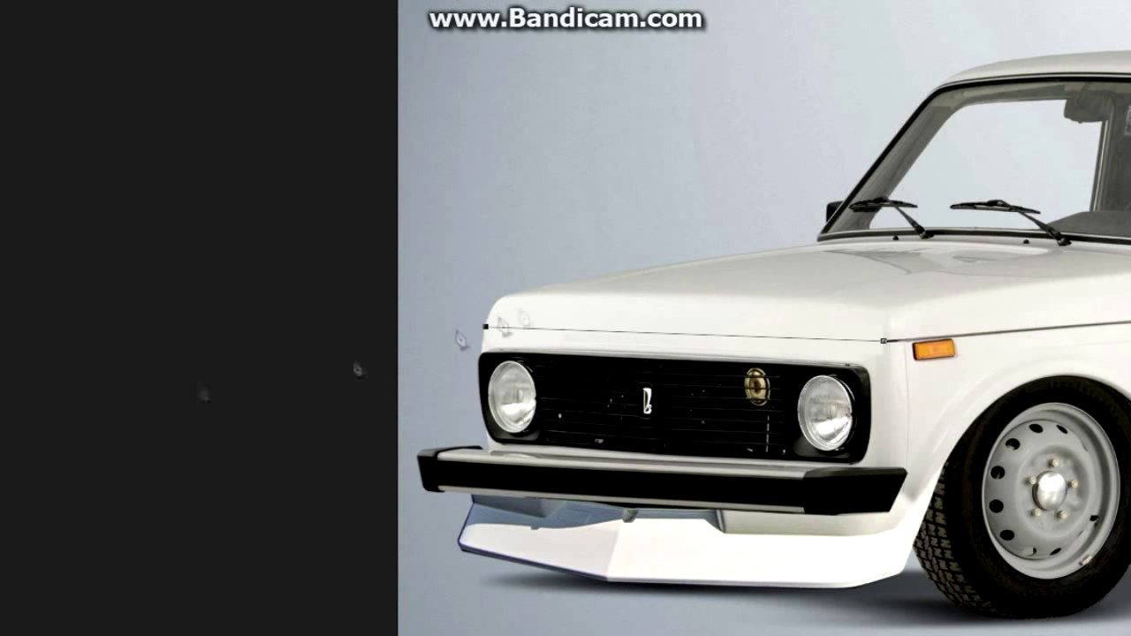
left_click(833, 194)
key("ctrl+0")
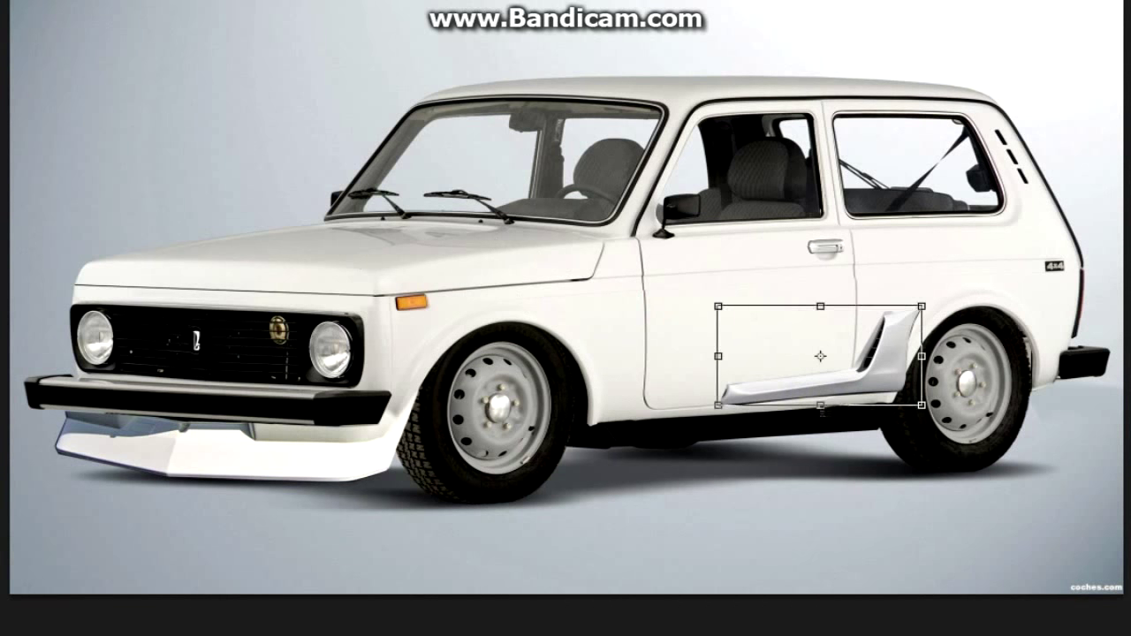
Stretch the side skirt along the sill and warp its rear corner up to the arch
left_click_drag(922, 376, 954, 377)
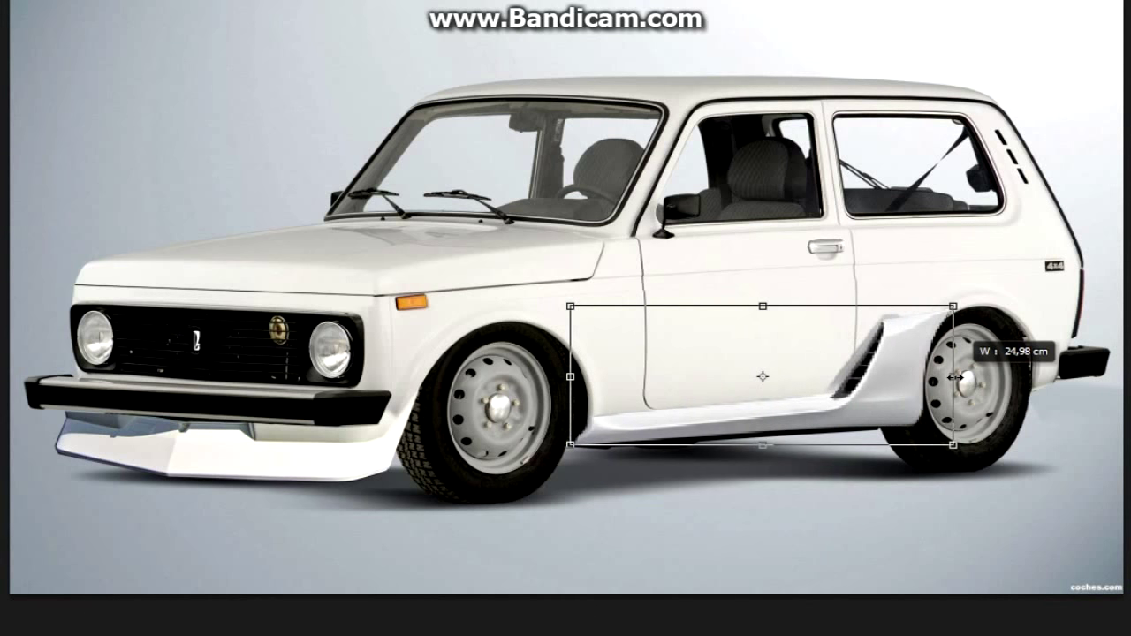
left_click_drag(762, 306, 766, 292)
right_click(1010, 354)
left_click(1026, 356)
right_click(947, 353)
left_click_drag(953, 382, 938, 374)
right_click(938, 374)
left_click(959, 465)
left_click_drag(937, 280, 966, 291)
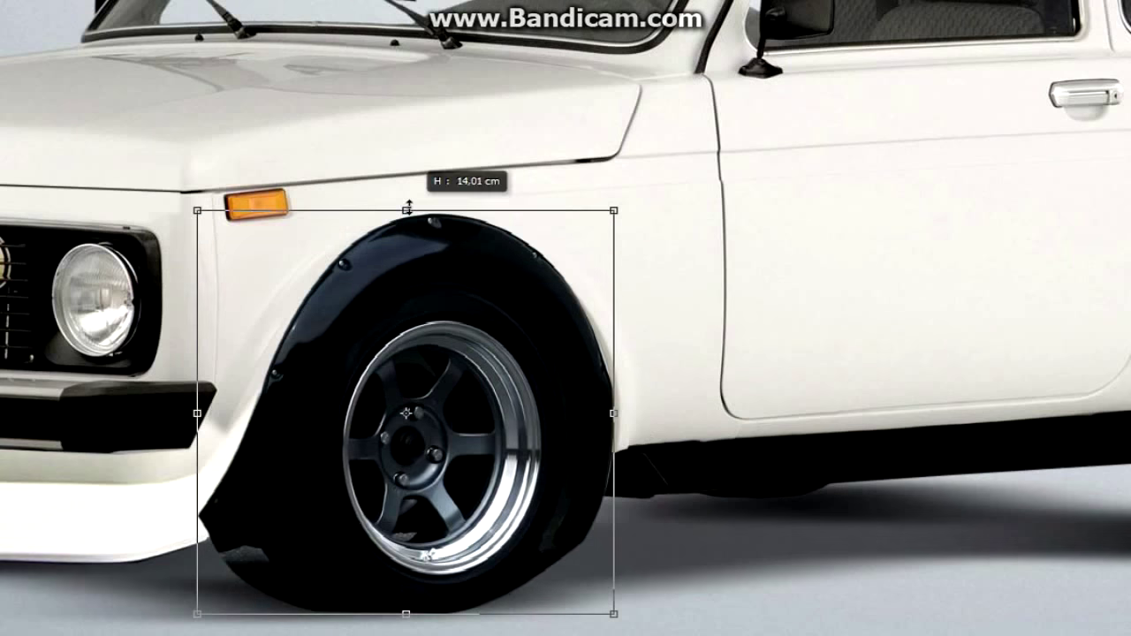
Scale the flared wheel overlay to cover the front arch
left_click_drag(407, 208, 408, 204)
left_click_drag(614, 412, 632, 411)
left_click_drag(198, 410, 157, 413)
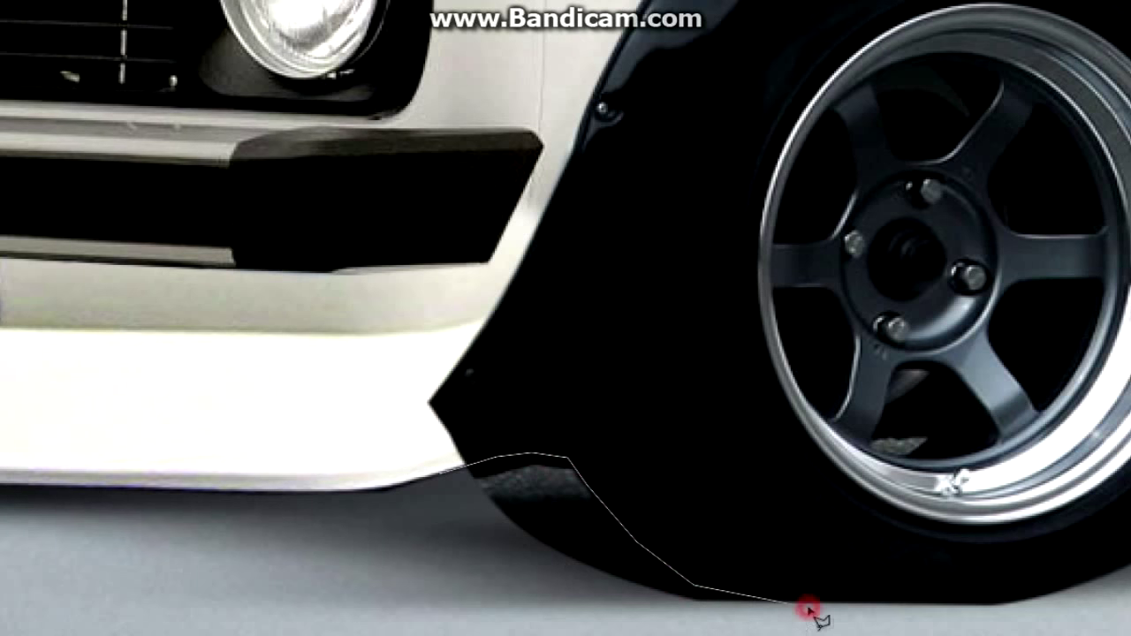
Replace the stray black under the bumper and at its corner with grey floor
left_click(922, 606)
double_click(328, 604)
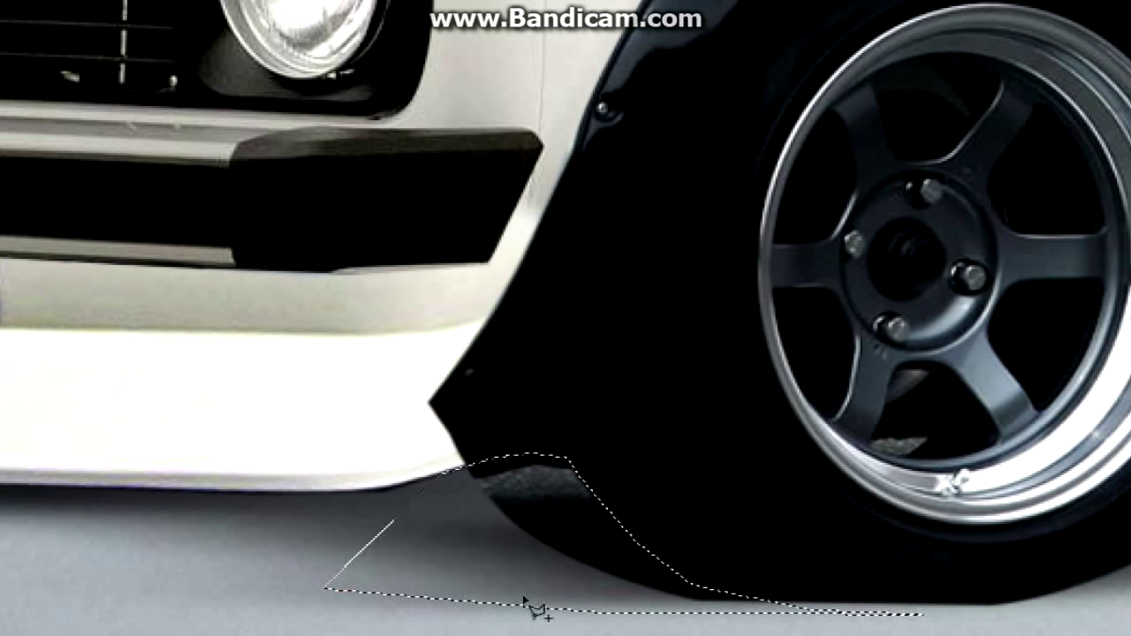
key("Delete")
key("ctrl+d")
double_click(334, 433)
right_click(652, 182)
left_click(438, 423)
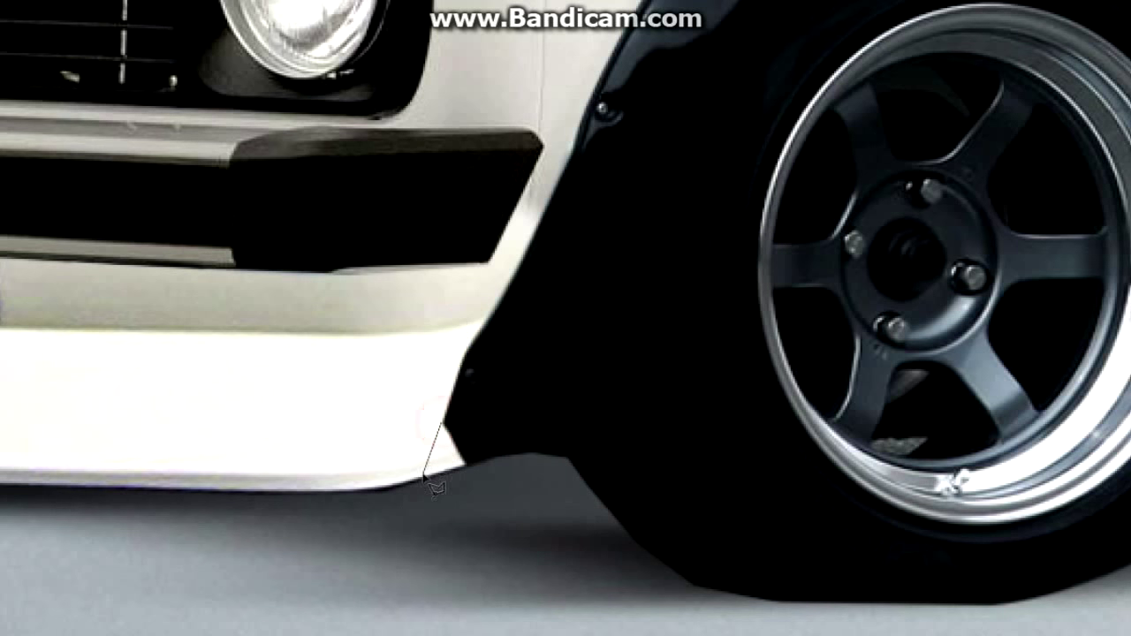
double_click(484, 435)
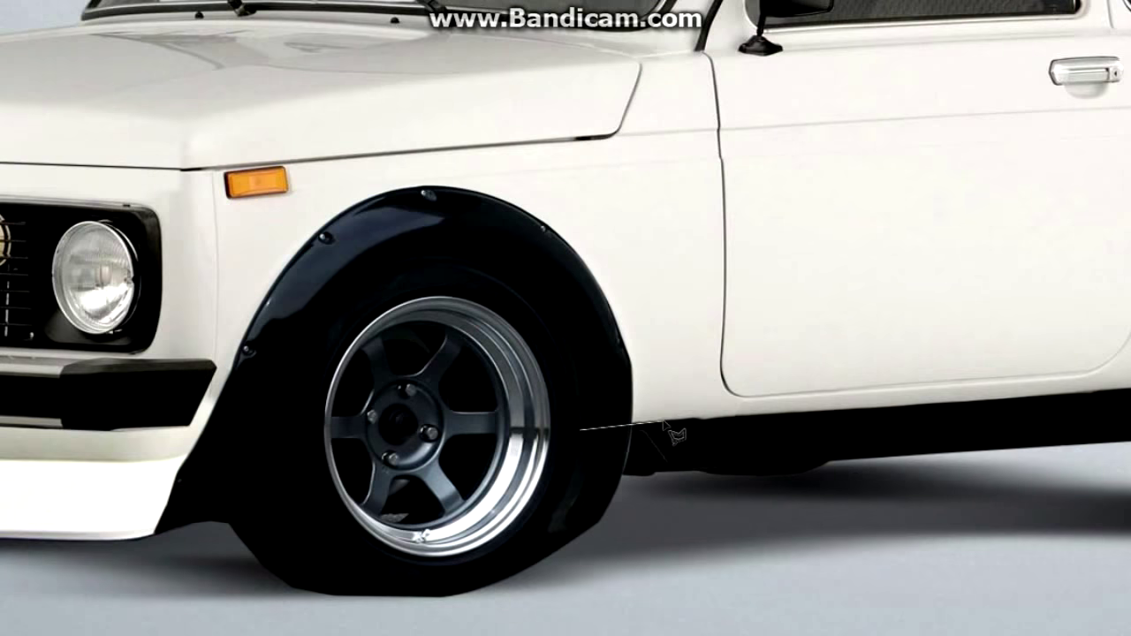
Fill the black behind the front wheel with grey and outline the shadow under the spoiler
scroll(566, 460, "up", 5)
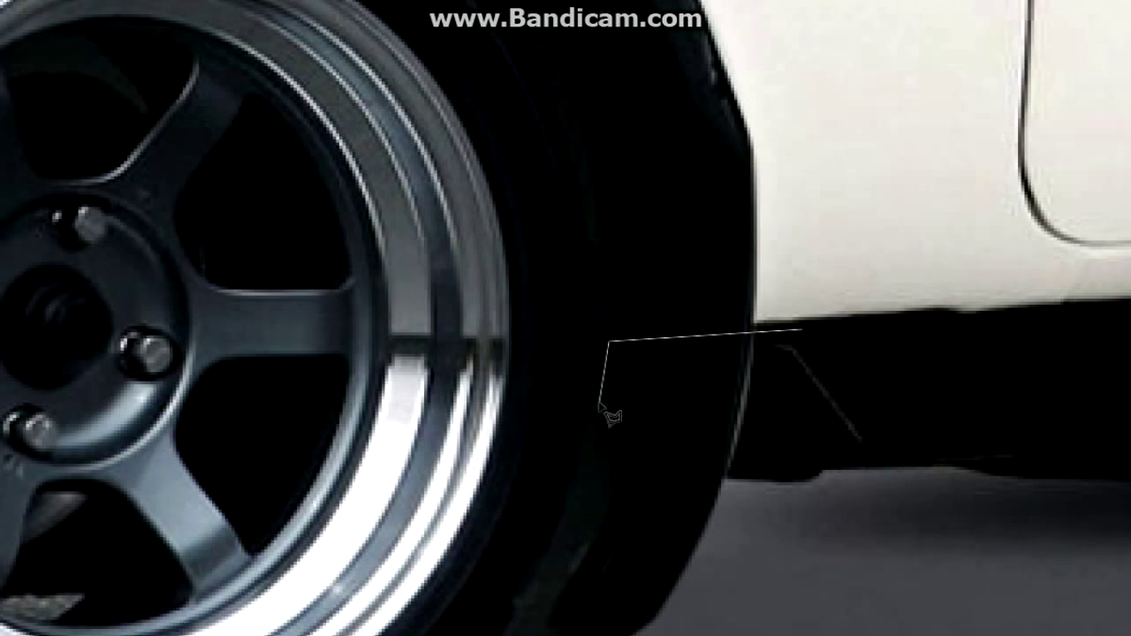
scroll(570, 524, "down", 3)
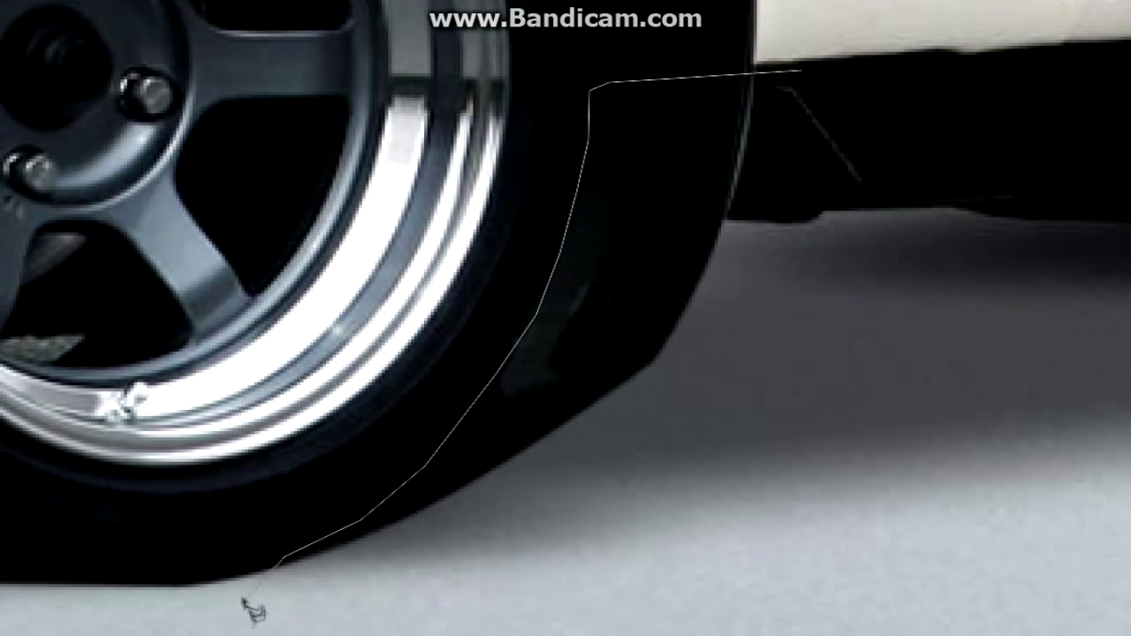
left_click(607, 531)
double_click(872, 285)
key("Delete")
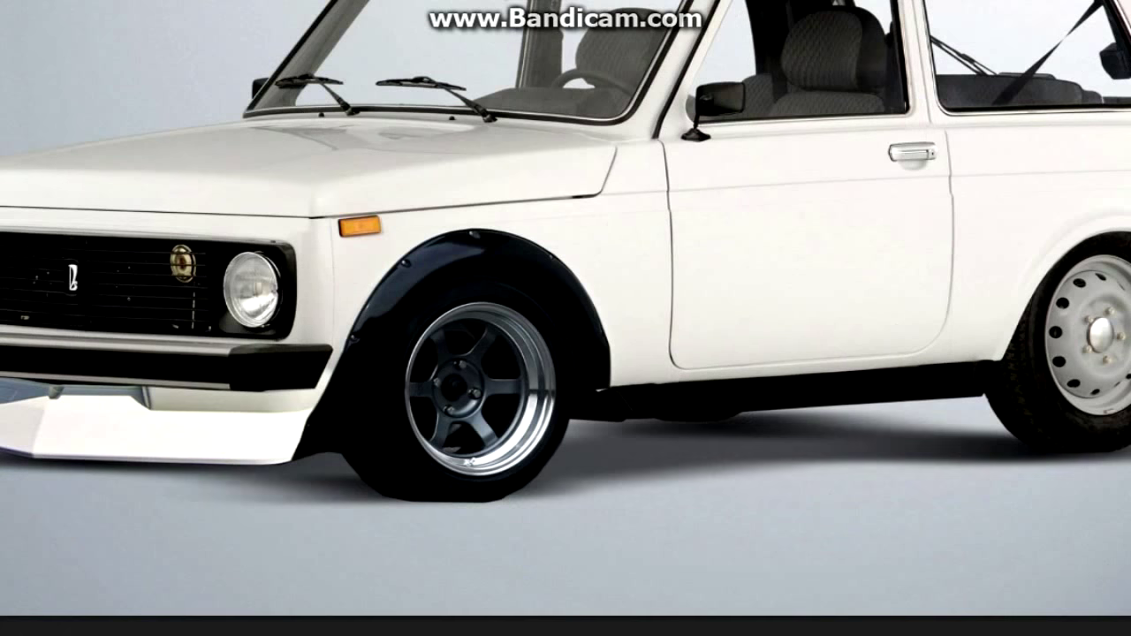
scroll(598, 522, "left", 3)
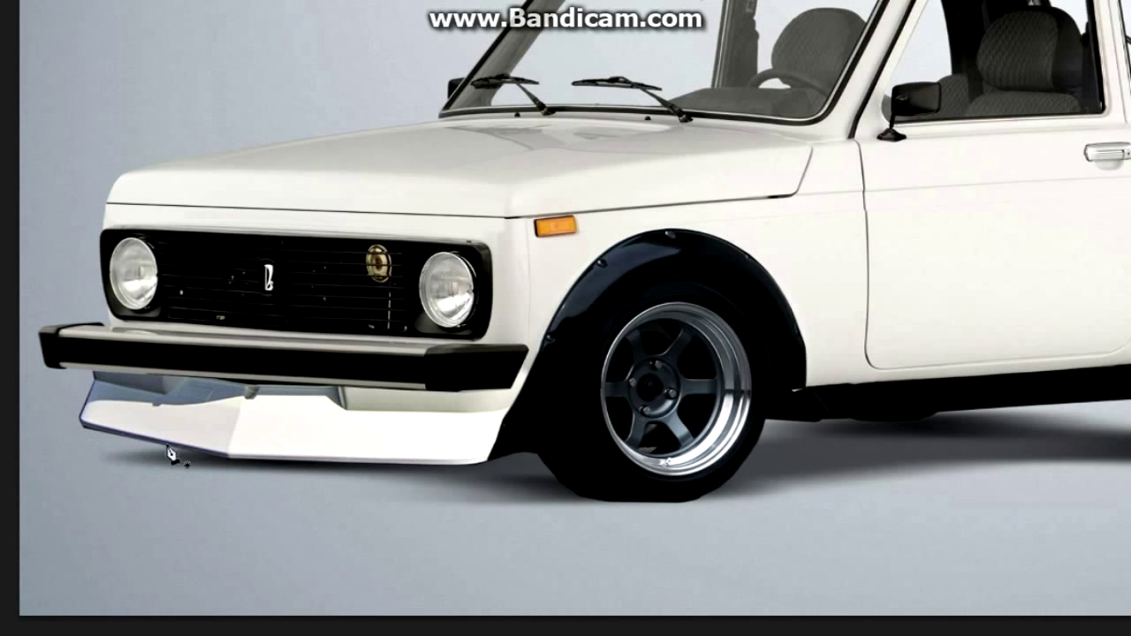
left_click_drag(380, 475, 128, 470)
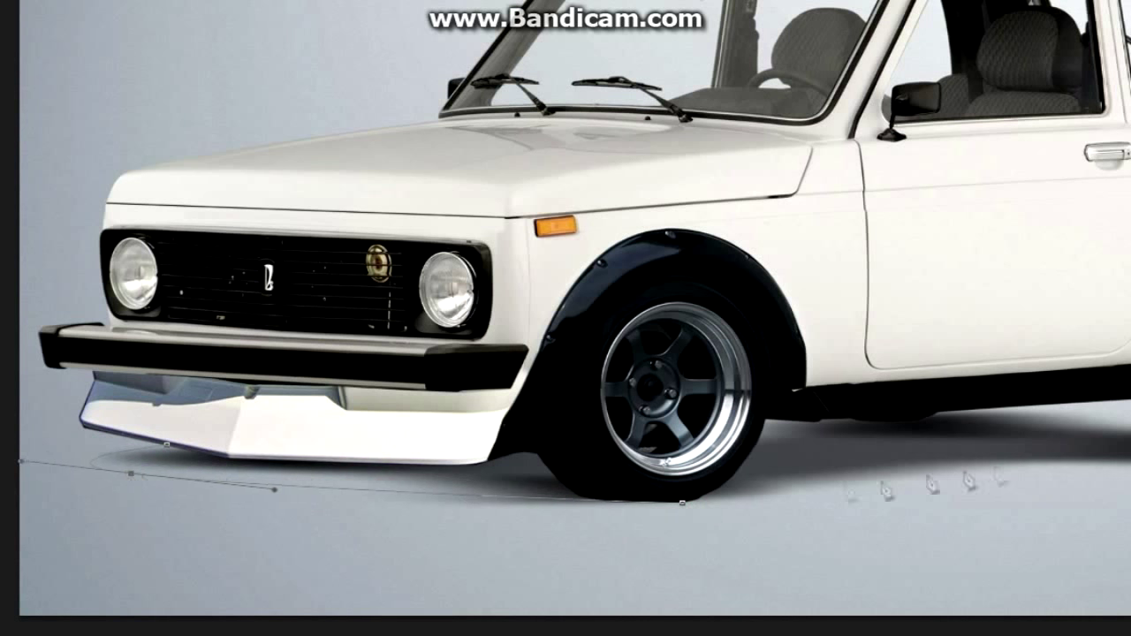
Paint a soft black shadow from the front spoiler to the rear wheel, then deselect
scroll(686, 473, "right", 10)
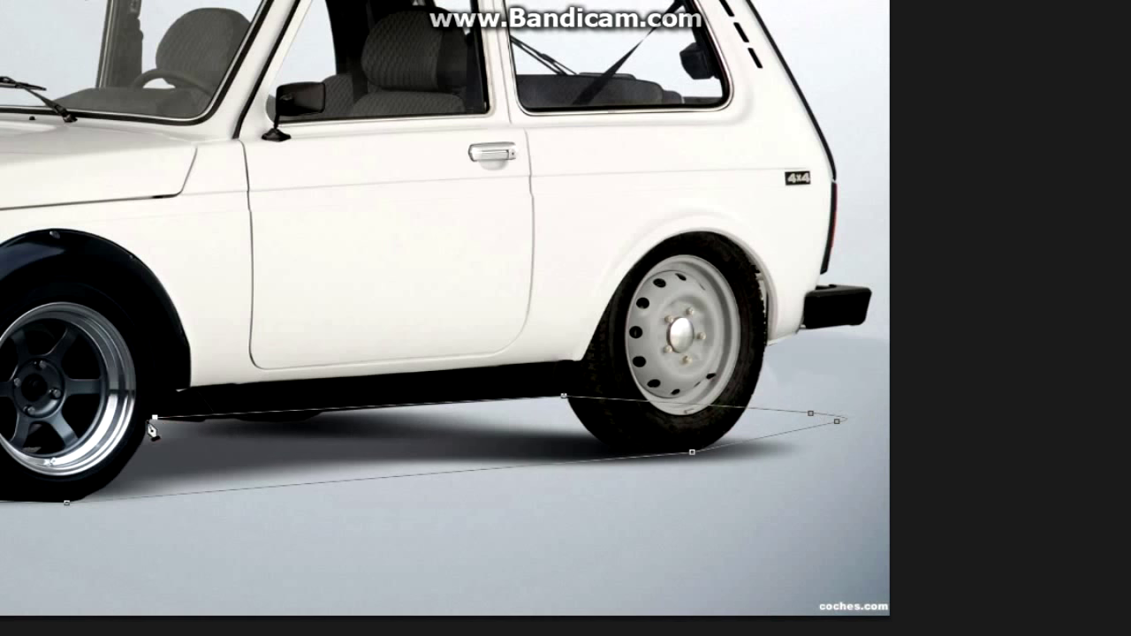
scroll(152, 431, "left", 6)
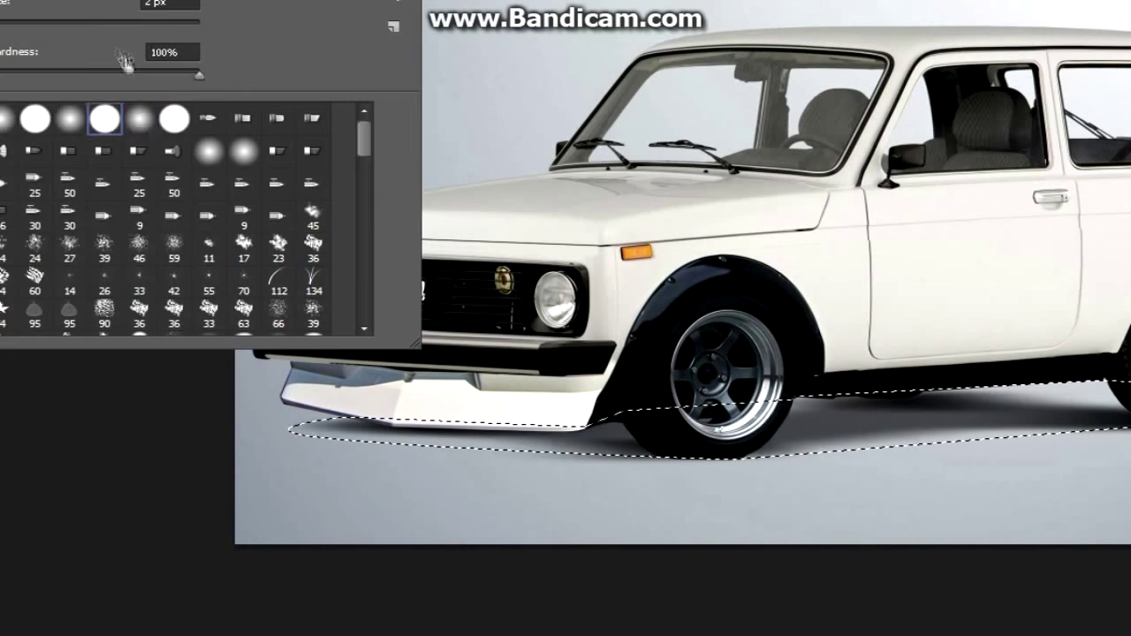
left_click_drag(126, 60, 17, 60)
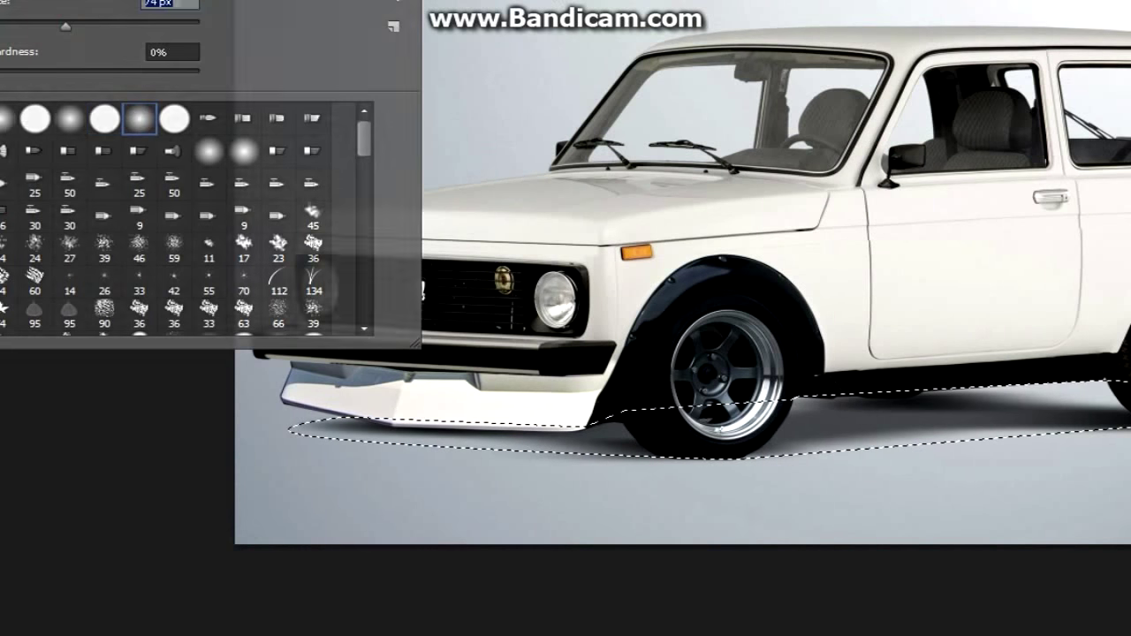
left_click_drag(300, 429, 495, 408)
left_click_drag(410, 437, 1122, 416)
left_click_drag(648, 407, 1004, 397)
right_click(216, 117)
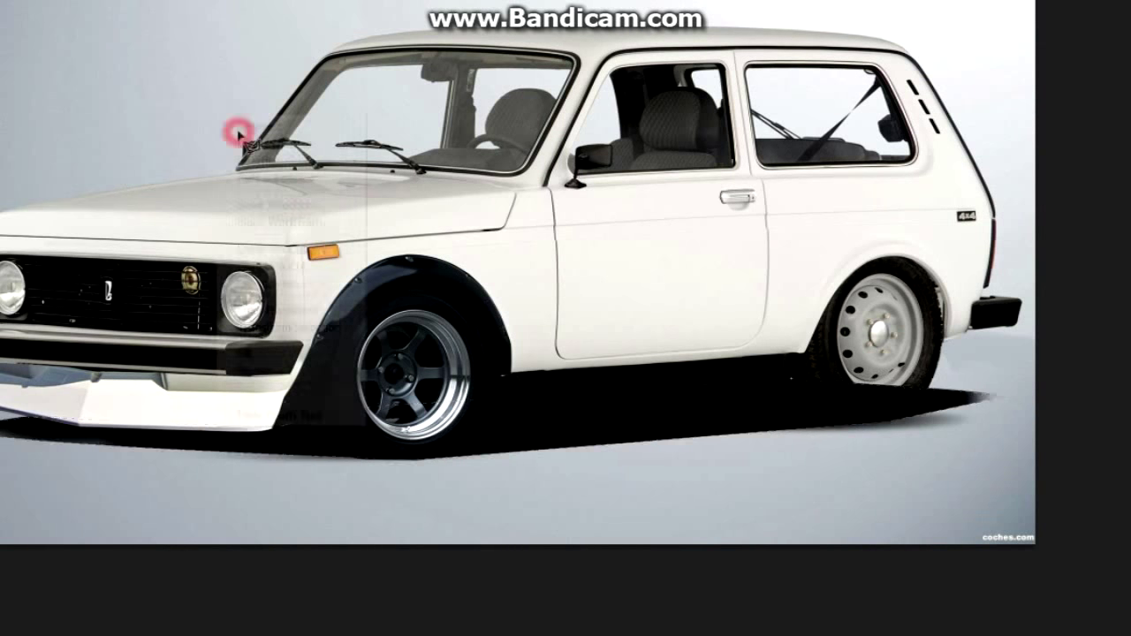
left_click(257, 124)
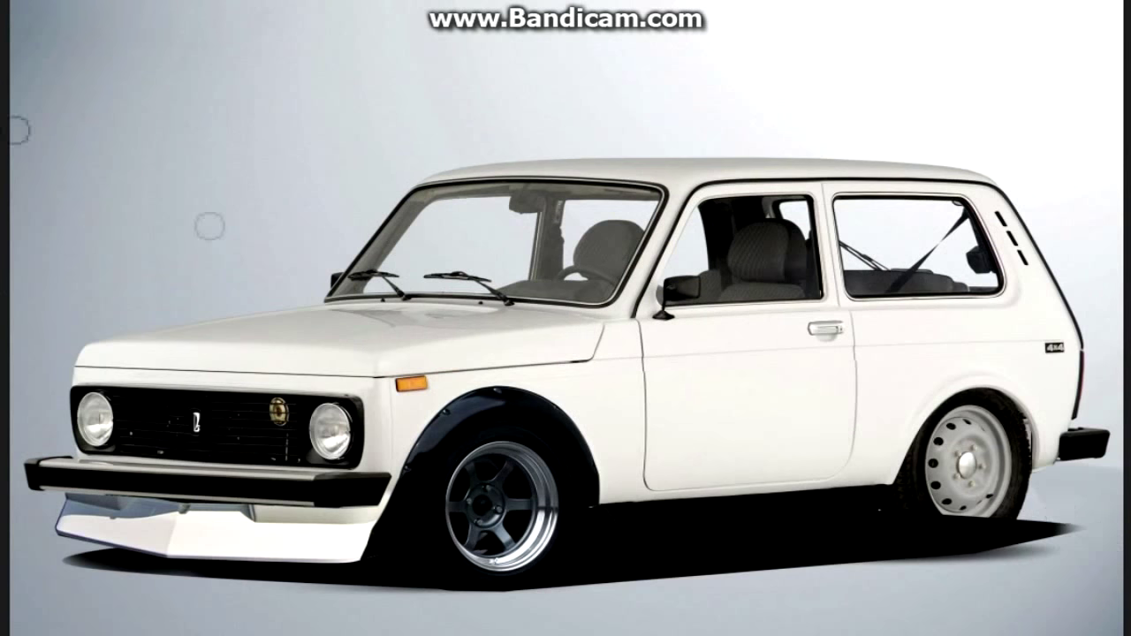
Duplicate the flared wheel layer for the rear arch
right_click(209, 226)
key("Escape")
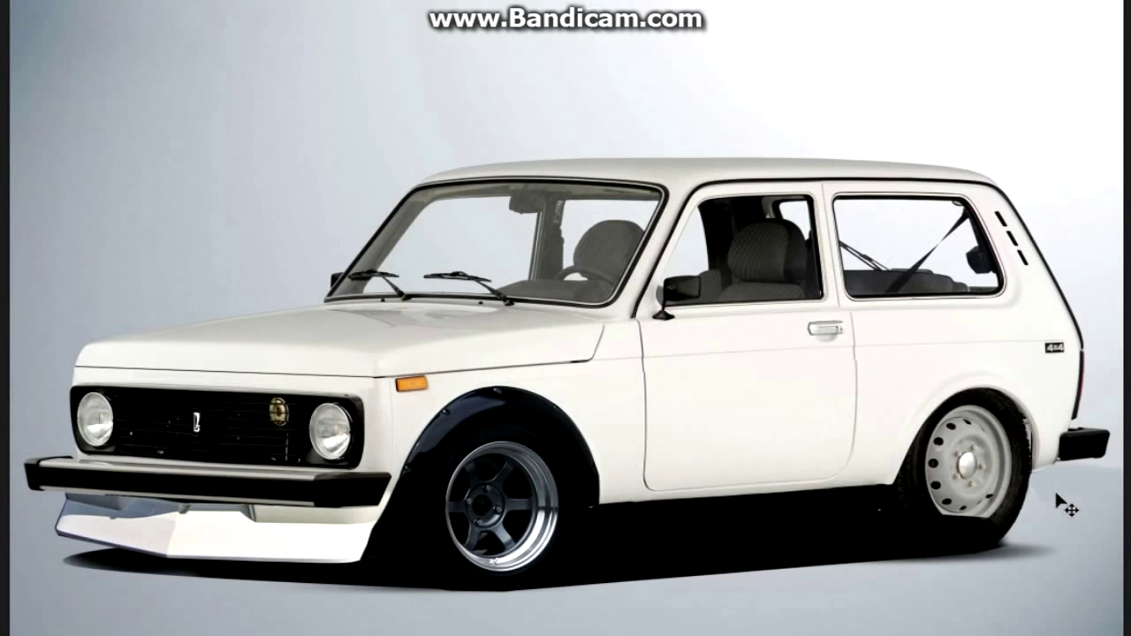
key("ctrl+v")
right_click(568, 290)
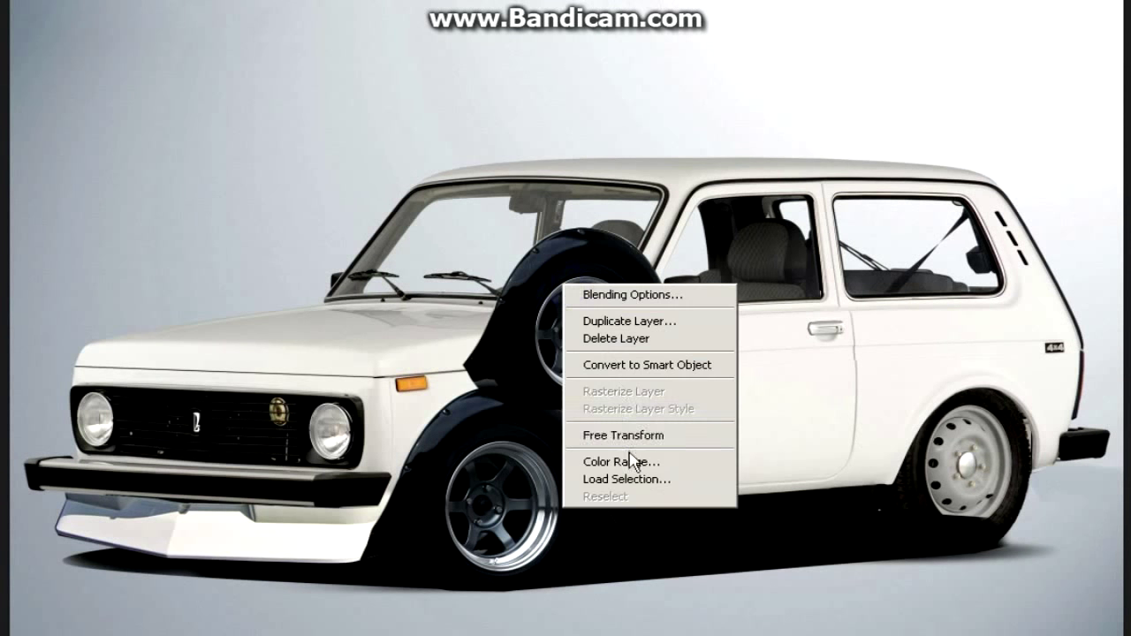
Move and resize the copied flared wheel onto the rear arch
left_click(619, 434)
left_click_drag(586, 298, 964, 454)
left_click_drag(940, 530, 940, 548)
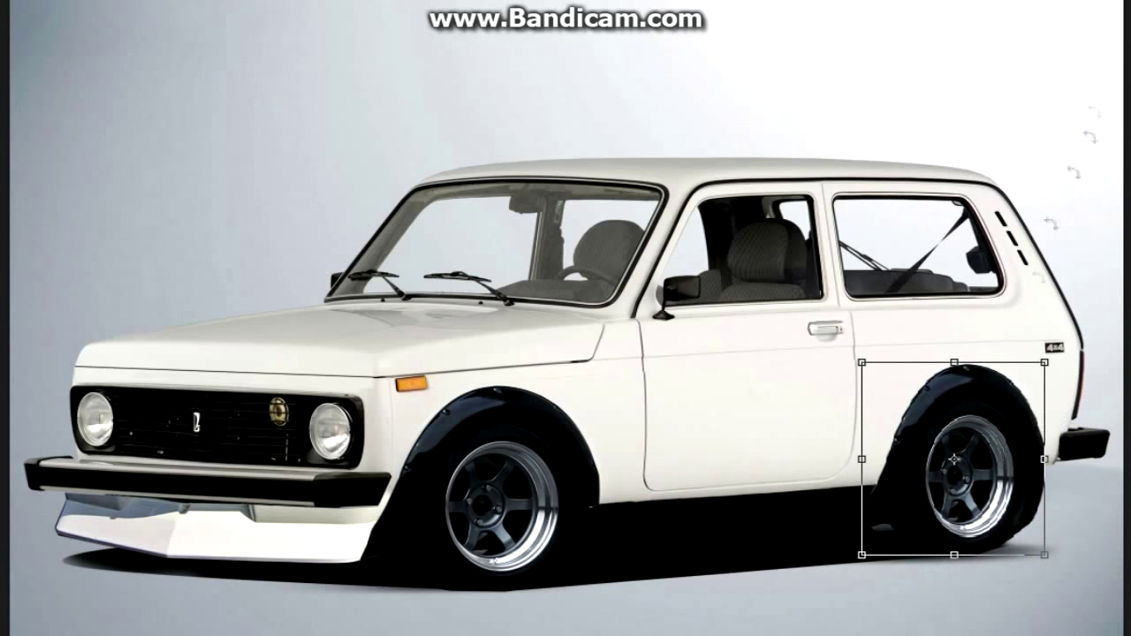
scroll(610, 513, "up", 3)
scroll(785, 478, "right", 3)
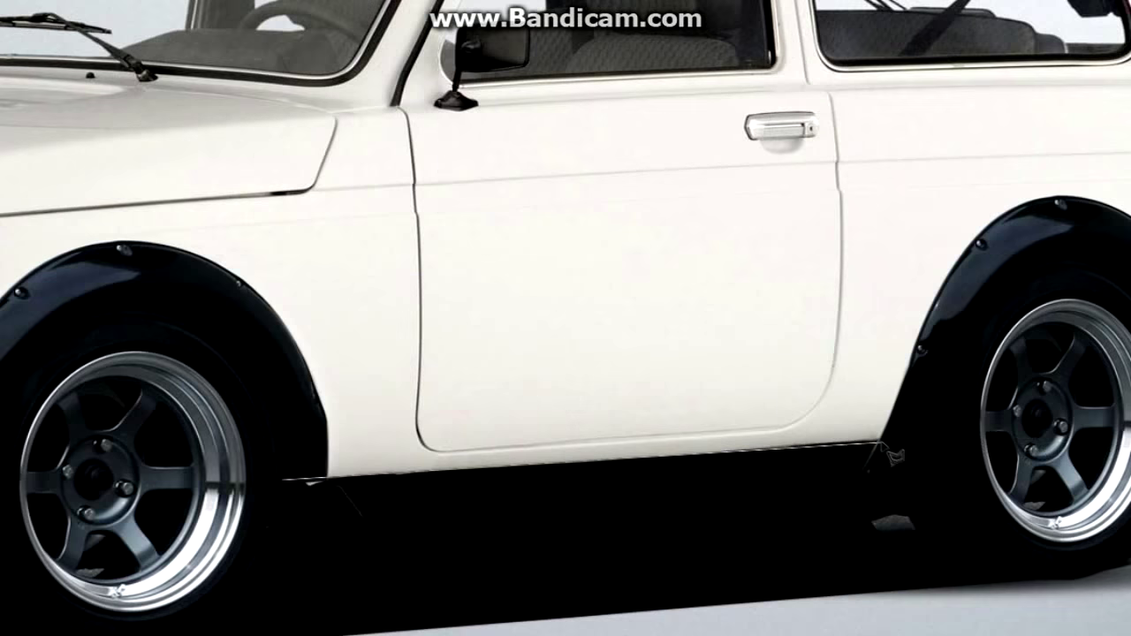
Fill the sill between the wheels solid black and deselect
left_click(847, 496)
left_click(274, 527)
double_click(283, 480)
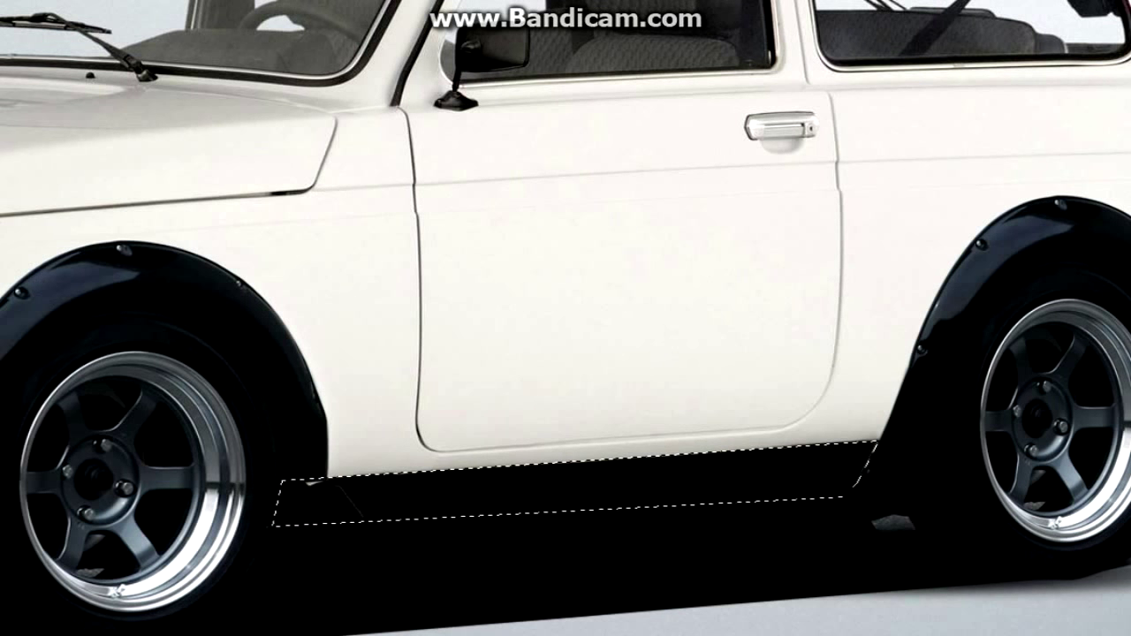
key("alt+BackSpace")
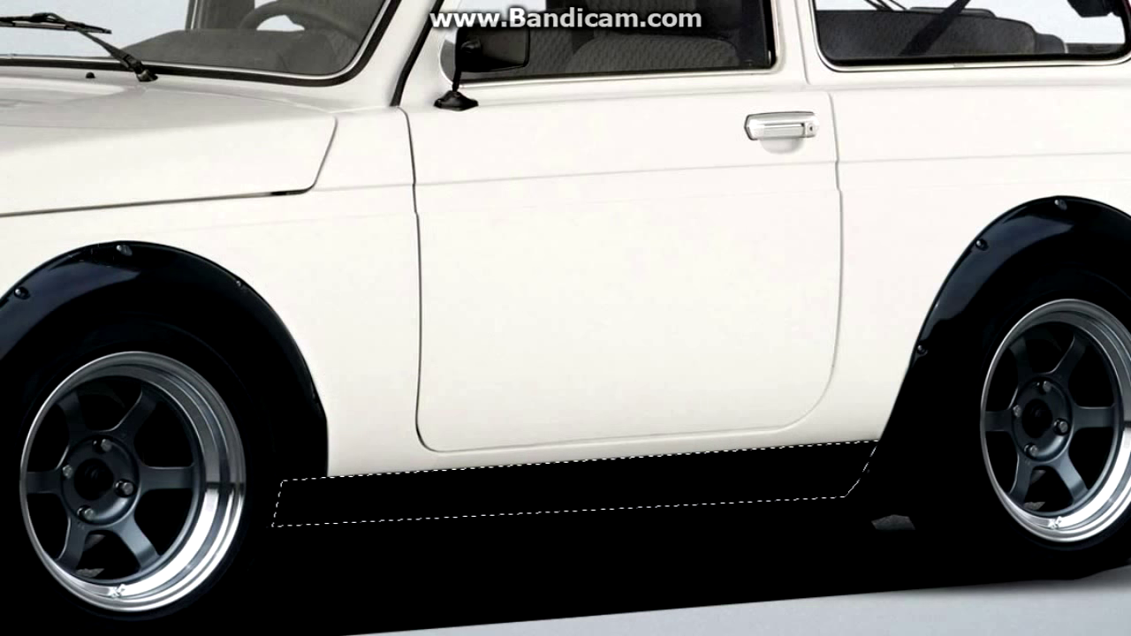
key("ctrl+d")
key("ctrl+0")
key("ctrl+plus")
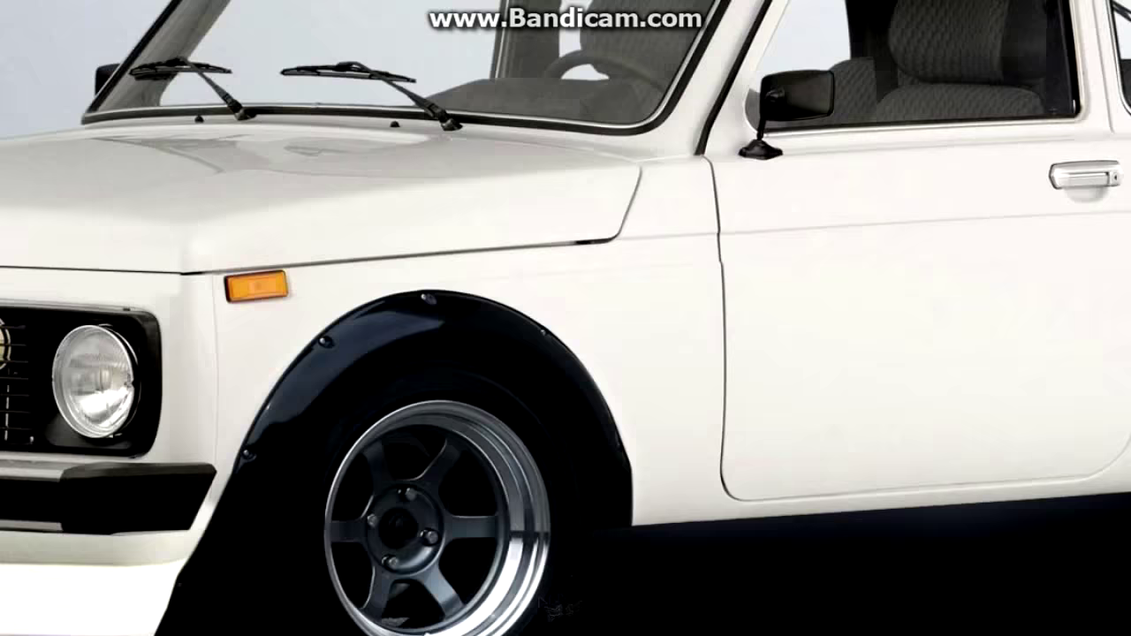
Begin a lasso outline beside the rear tyre
scroll(566, 318, "right", 10)
left_click(807, 410)
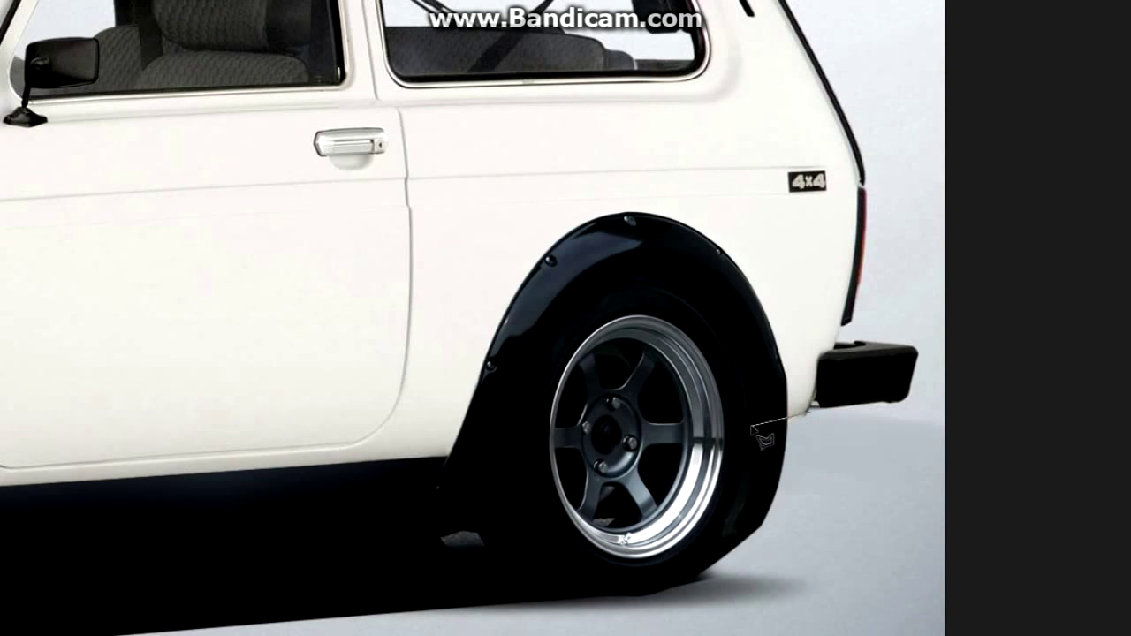
scroll(786, 488, "up", 5)
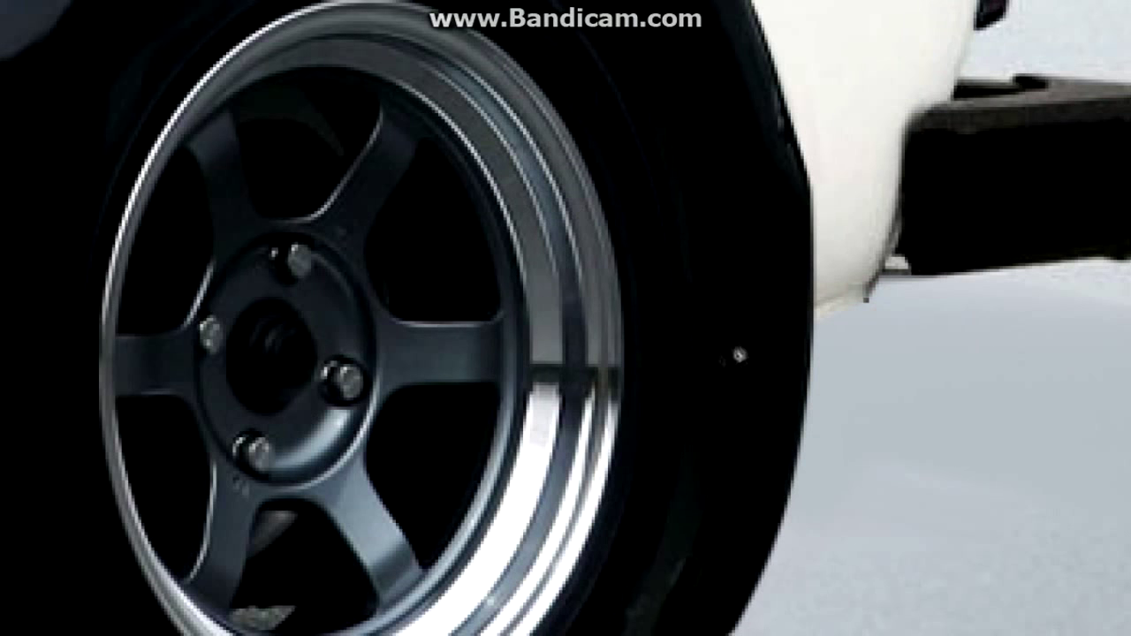
scroll(690, 356, "down", 5)
Trace behind the rear tyre, make it a selection and remove the excess black
left_click(448, 576)
left_click_drag(659, 318, 638, 356)
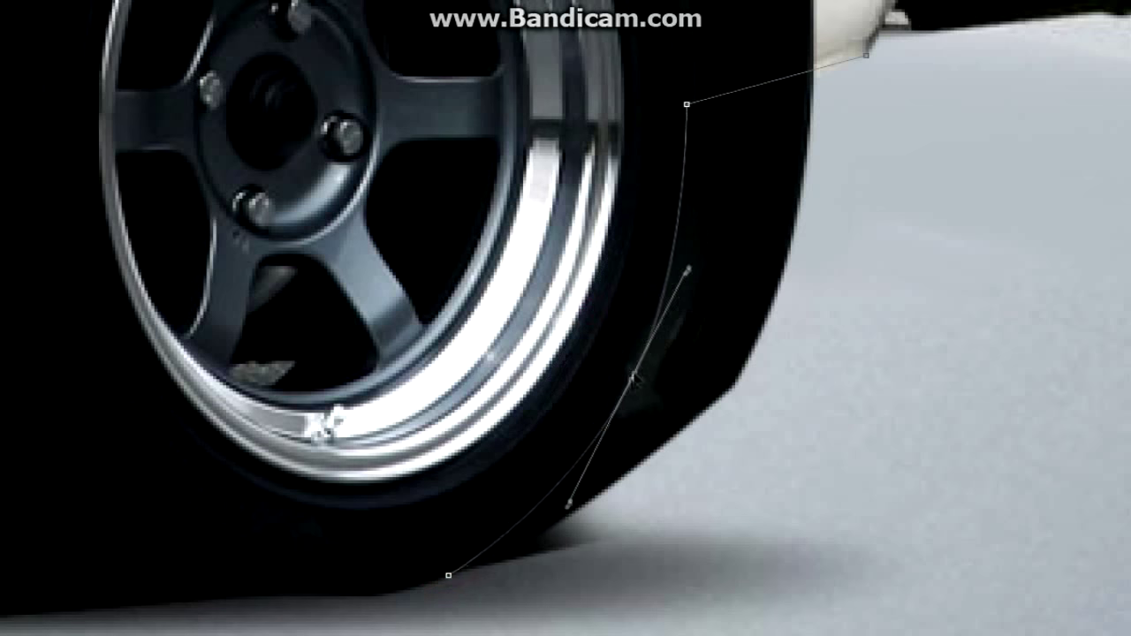
left_click(808, 594)
left_click(939, 176)
left_click(866, 54)
right_click(940, 182)
key("Return")
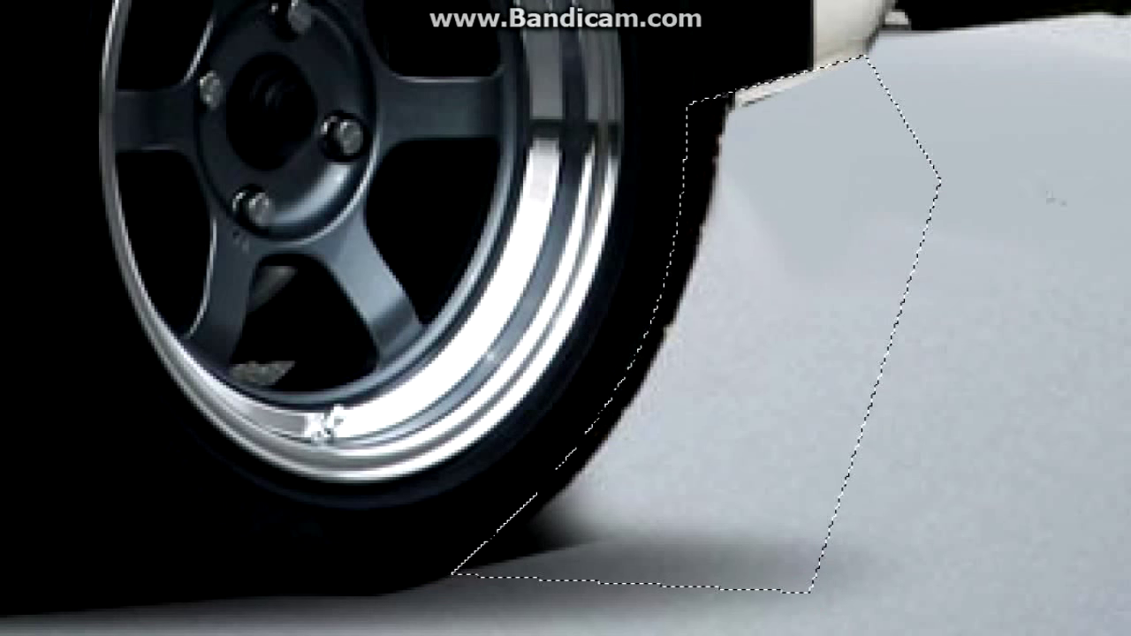
right_click(586, 105)
key("Escape")
key("ctrl+j")
key("ctrl+Return")
Trace a curve along the rear tyre edge and turn it into a selection
left_click_drag(651, 300, 693, 88)
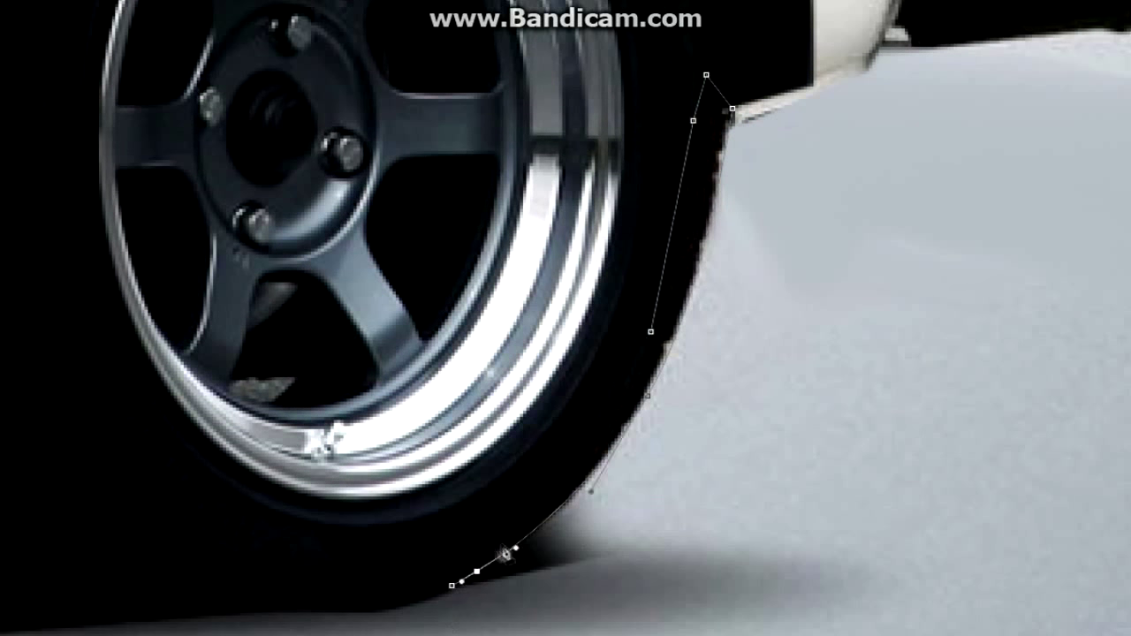
left_click(733, 109)
right_click(538, 92)
left_click(607, 174)
right_click(222, 109)
left_click(228, 116)
key("ctrl+0")
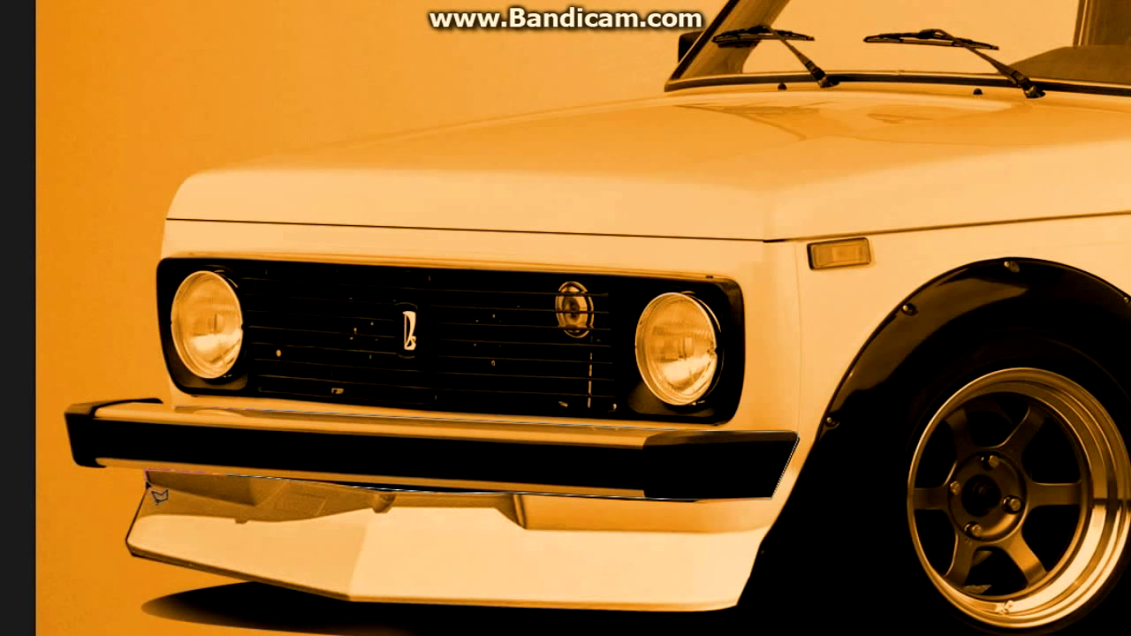
Trace the body outline along the bumper, front wheel arch, door and rear
left_click(735, 608)
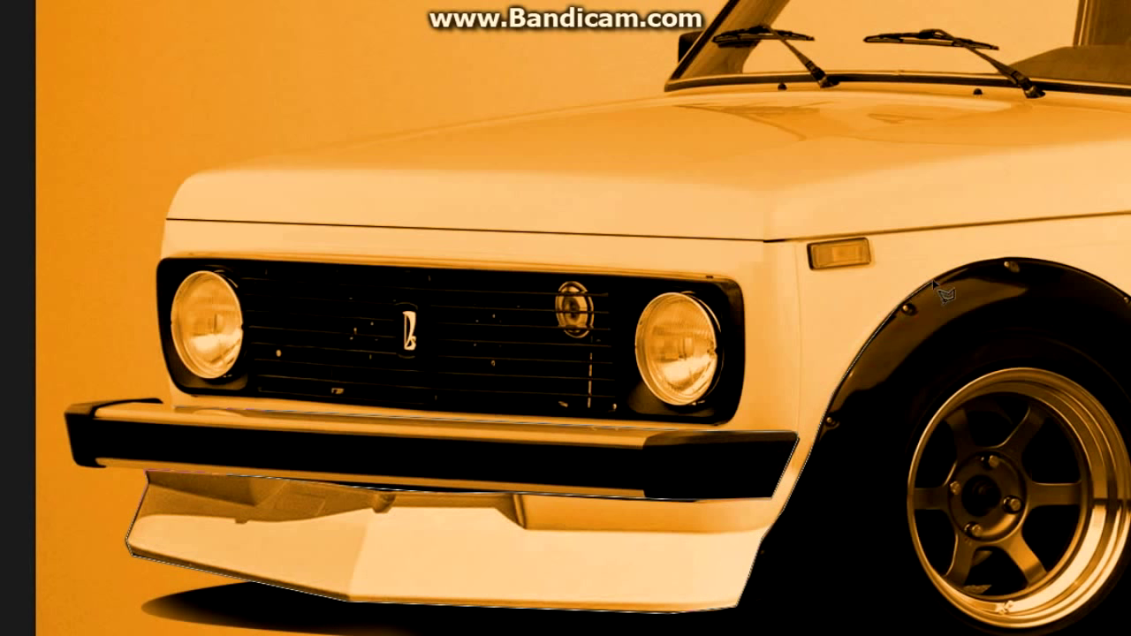
left_click_drag(1008, 269, 711, 305)
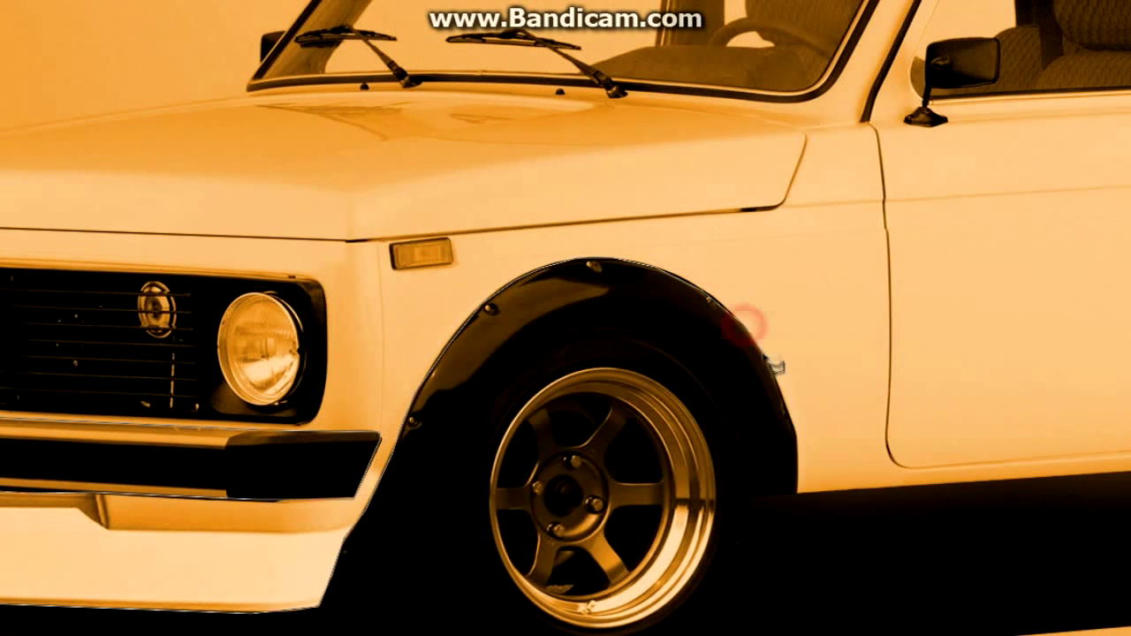
left_click(805, 482)
left_click_drag(805, 483, 351, 487)
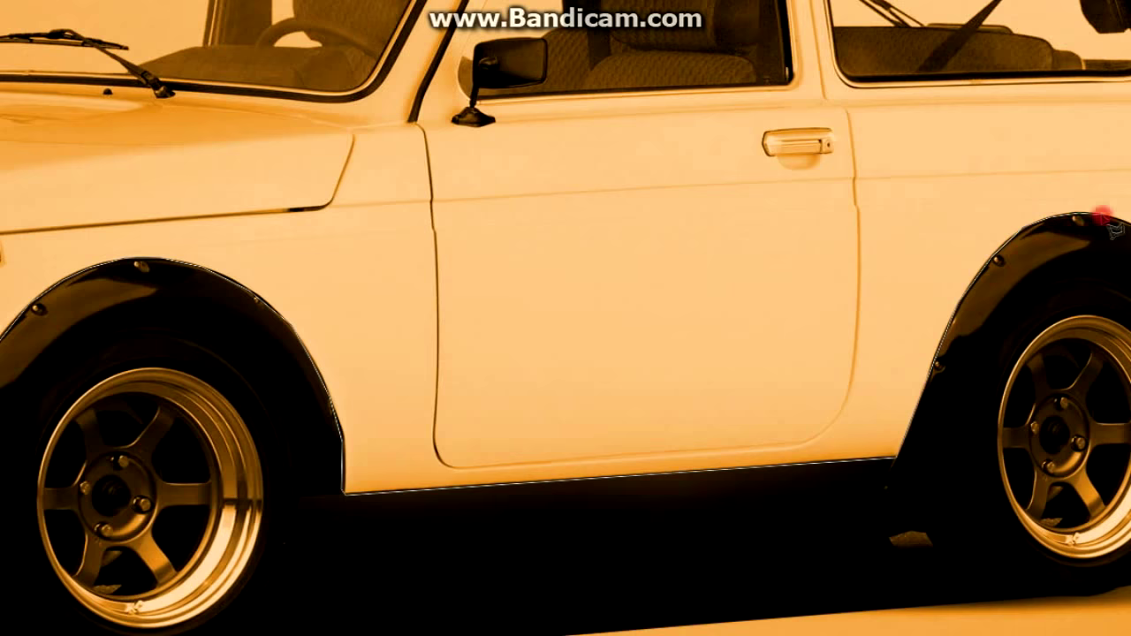
left_click_drag(1112, 228, 838, 232)
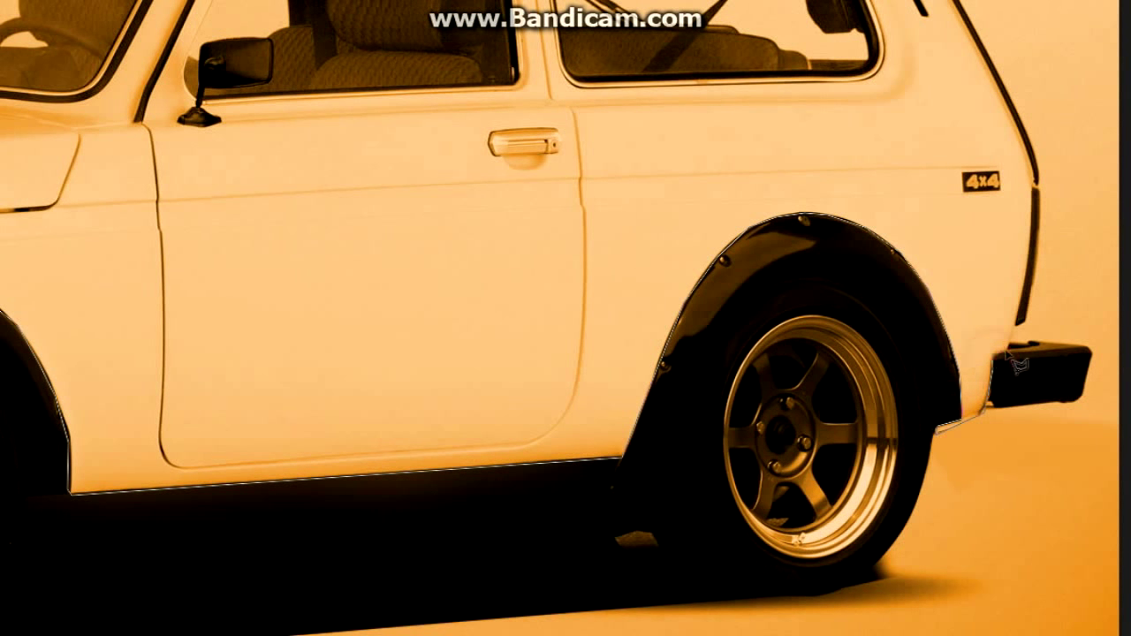
scroll(1014, 100, "up", 5)
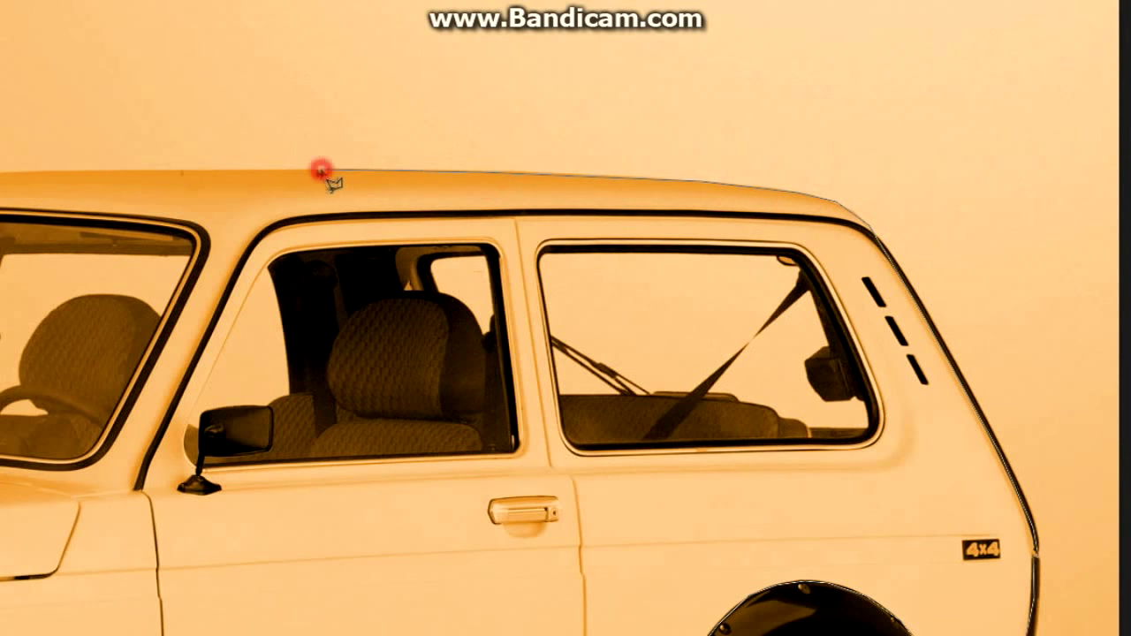
scroll(477, 181, "left", 6)
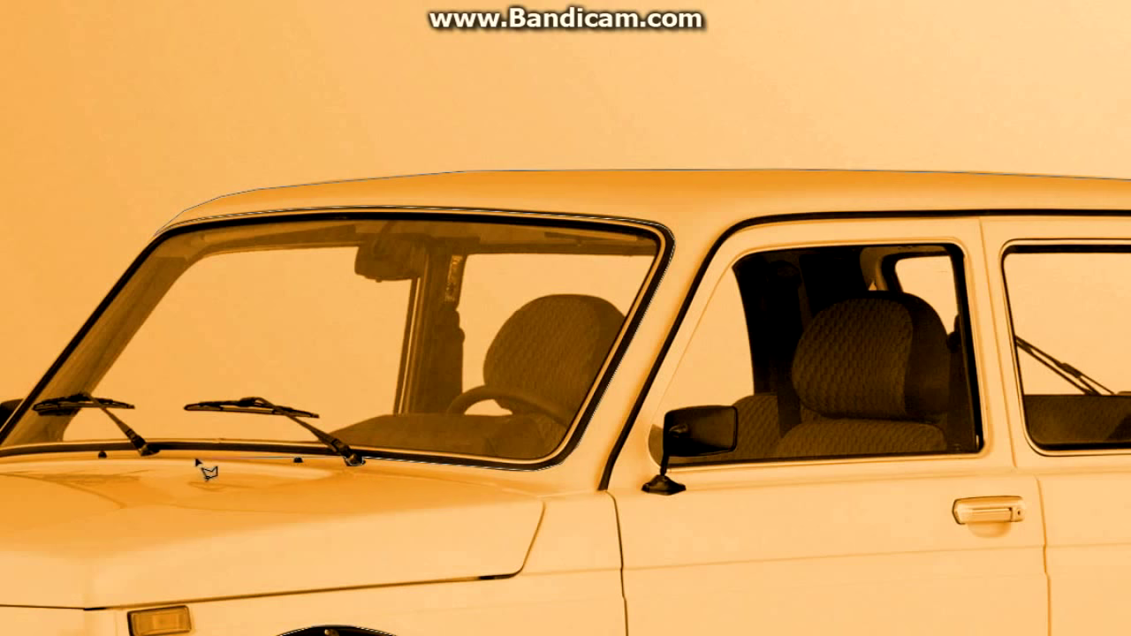
scroll(154, 477, "left", 3)
Continue the outline along the hood edge, front corner and grille
left_click(144, 470)
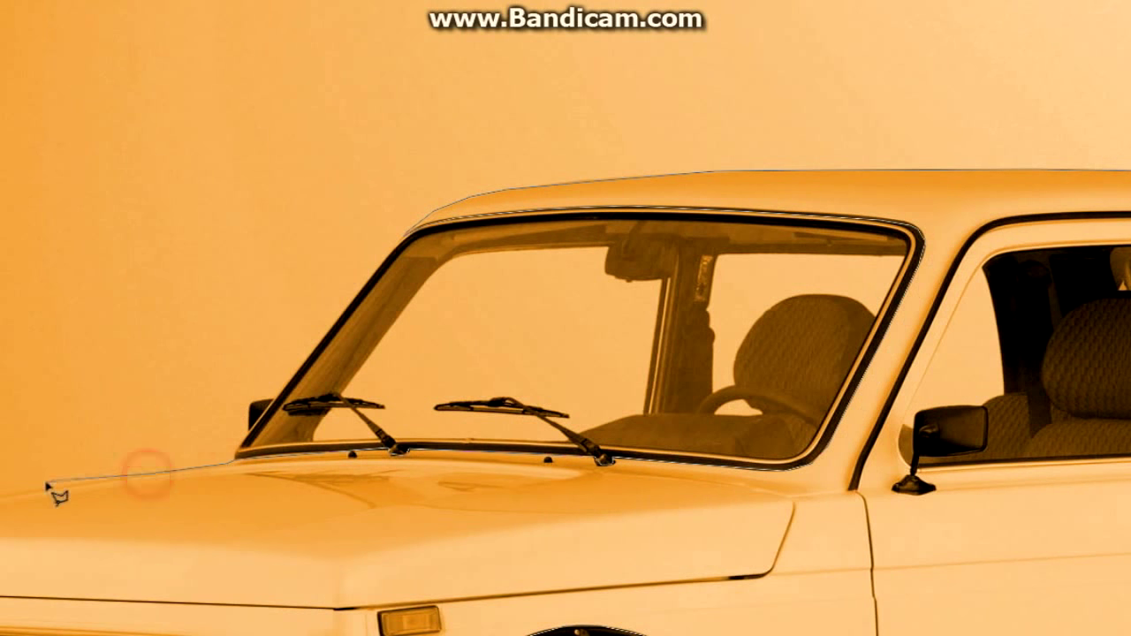
left_click(336, 265)
left_click(168, 297)
left_click(123, 354)
left_click(159, 402)
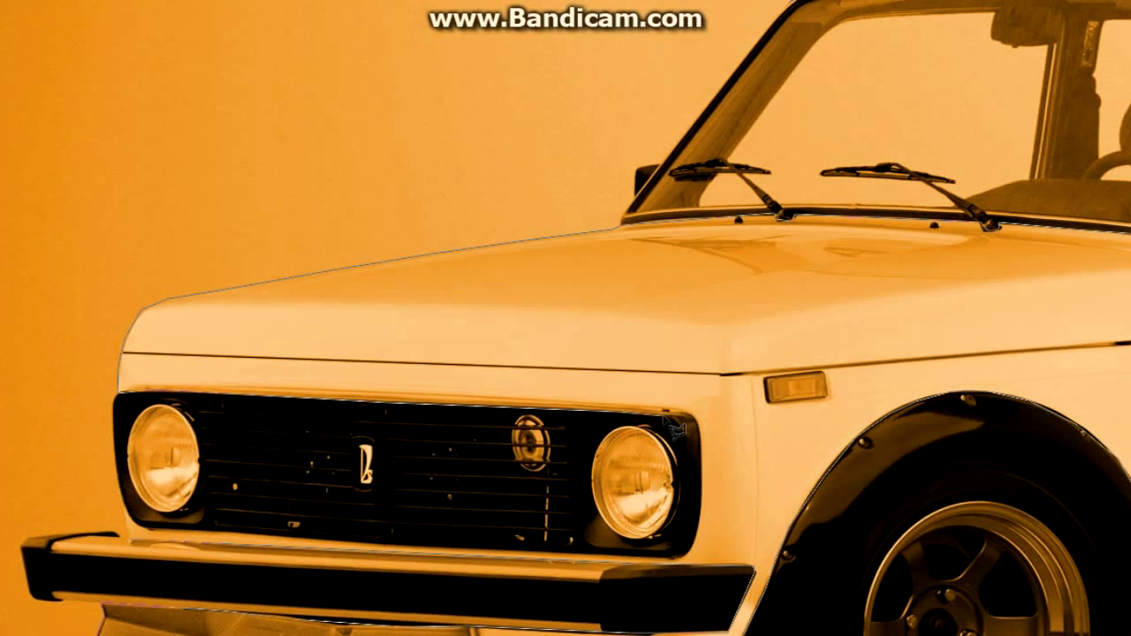
left_click(694, 552)
left_click(130, 514)
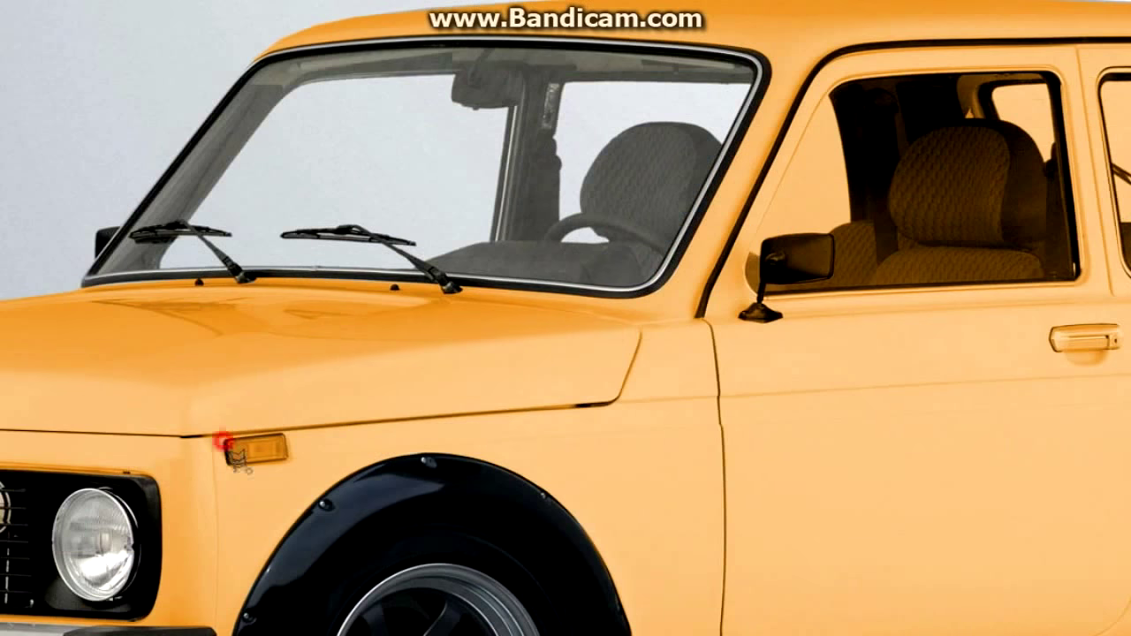
Erase the orange tint from the front door window on the colour layer
right_click(518, 253)
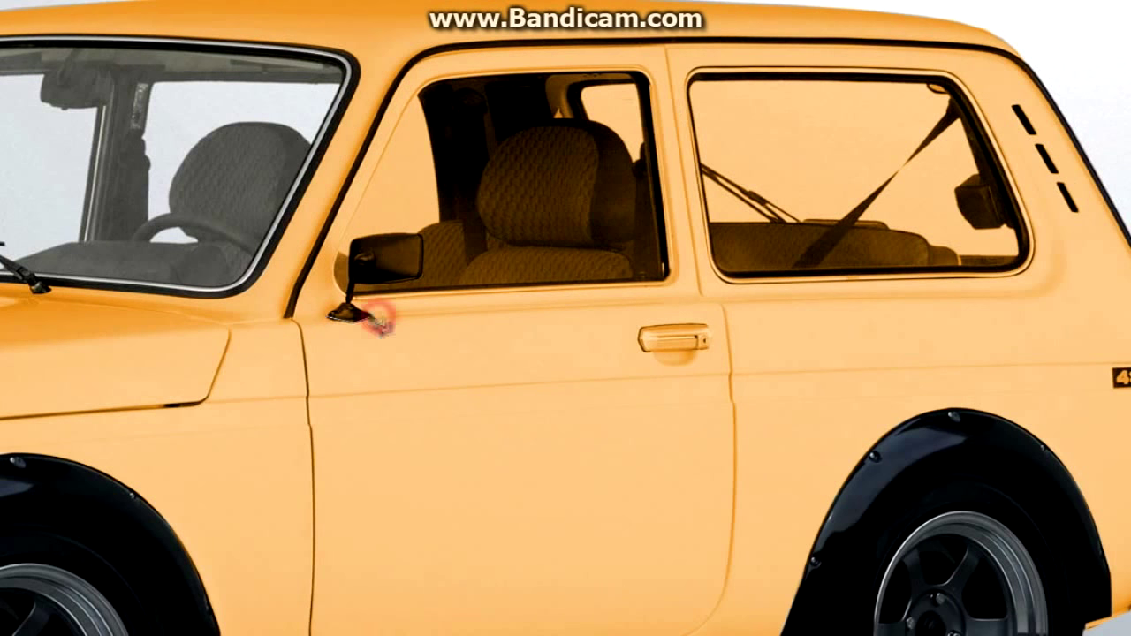
left_click(378, 320)
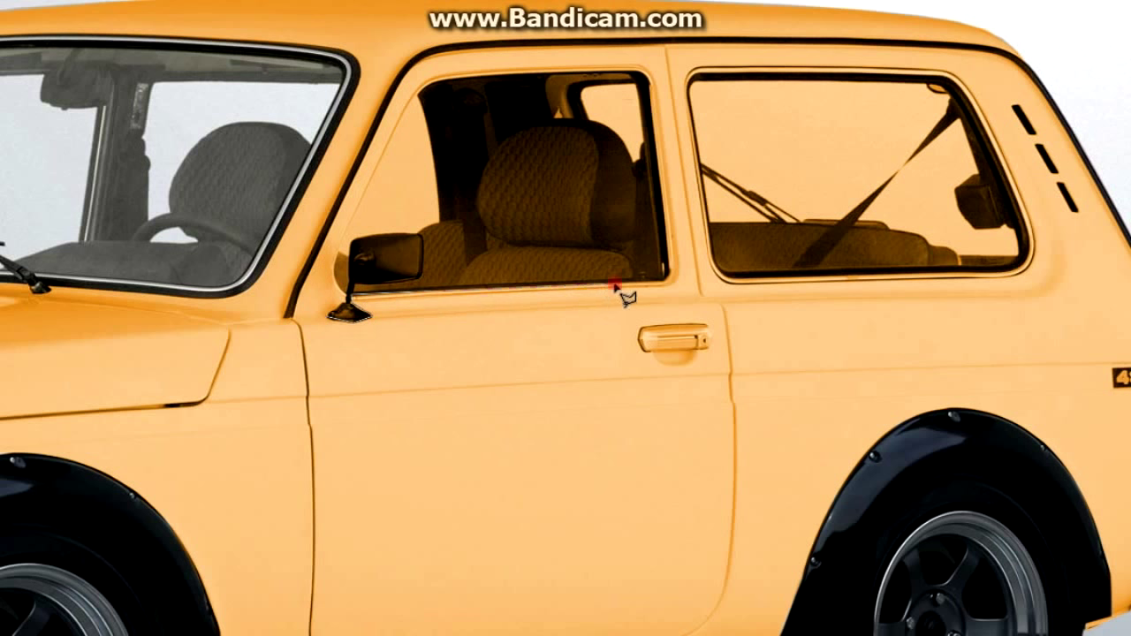
left_click(341, 245)
left_click(362, 319)
key("Delete")
Erase the orange tint from the rear side window so it shows grey
scroll(831, 305, "up", 2)
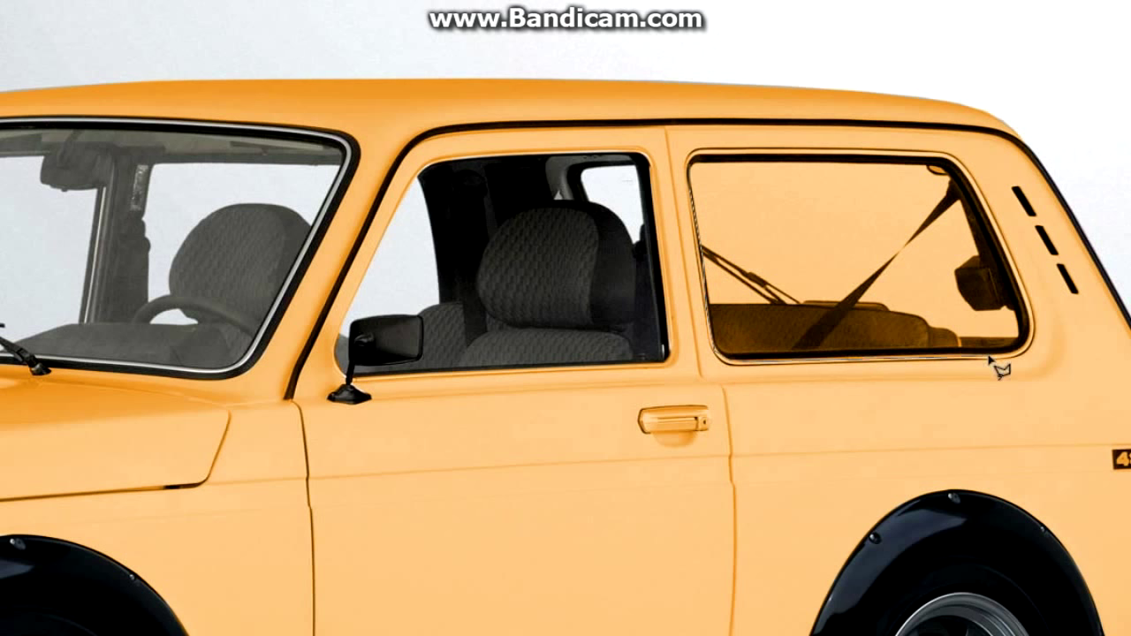
left_click(965, 178)
left_click(775, 160)
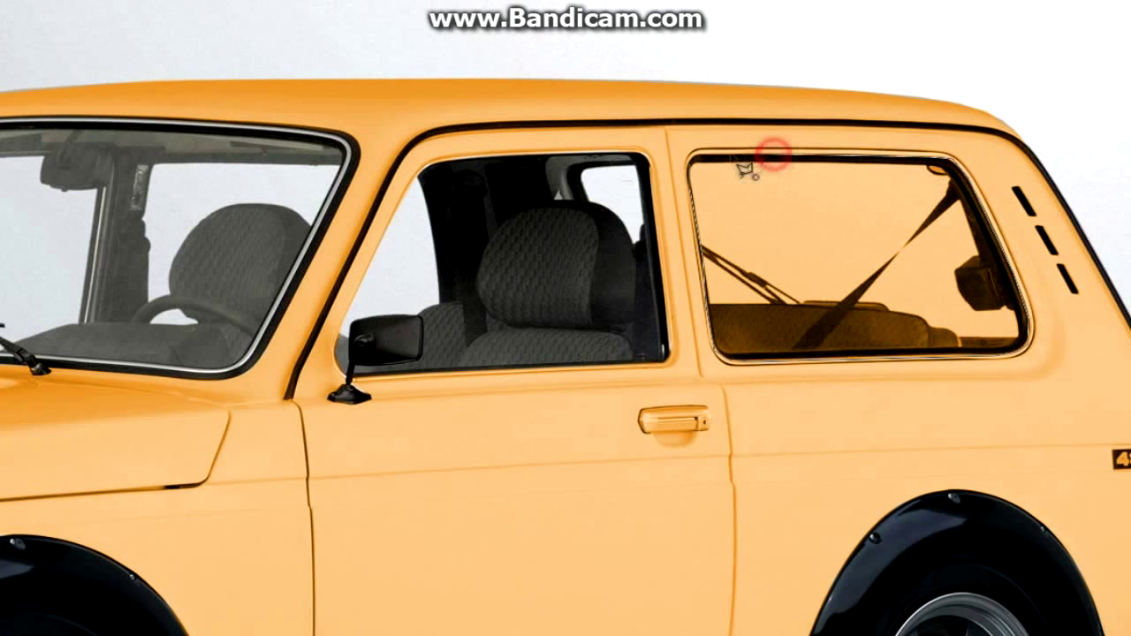
double_click(703, 163)
key("Delete")
key("ctrl+0")
key("ctrl+plus")
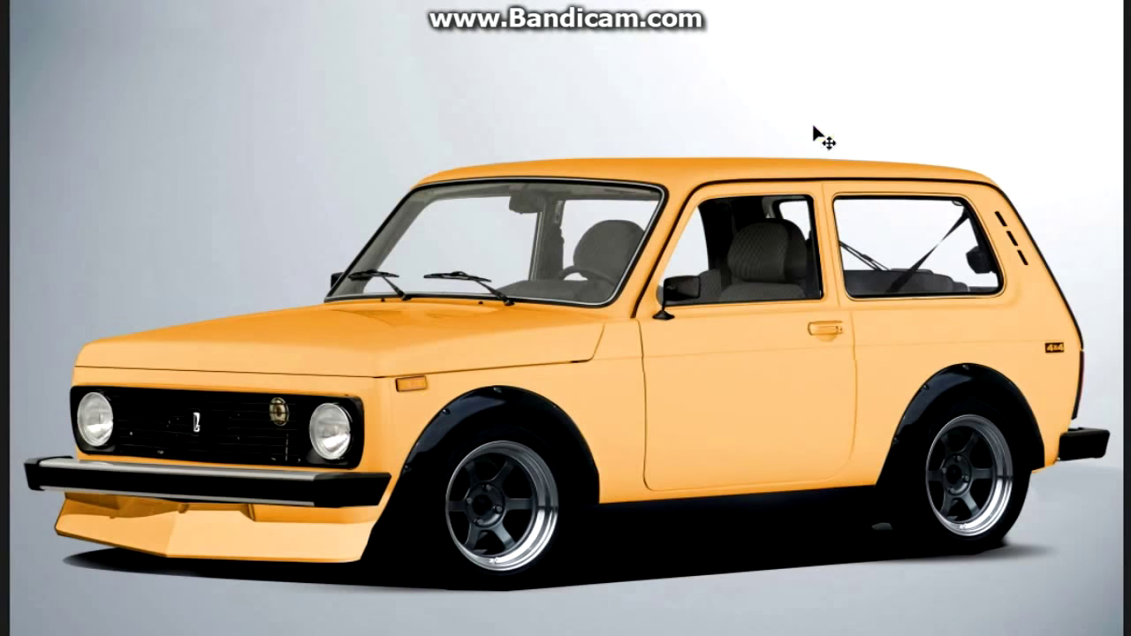
key("ctrl+plus")
key("ctrl+plus")
scroll(437, 372, "up", 2)
Clear the orange from the door handle so it shows silver, then deselect
left_click(470, 384)
left_click(580, 345)
left_click(439, 336)
double_click(434, 370)
key("Delete")
right_click(723, 325)
left_click(762, 331)
scroll(762, 345, "down", 3)
scroll(760, 342, "down", 3)
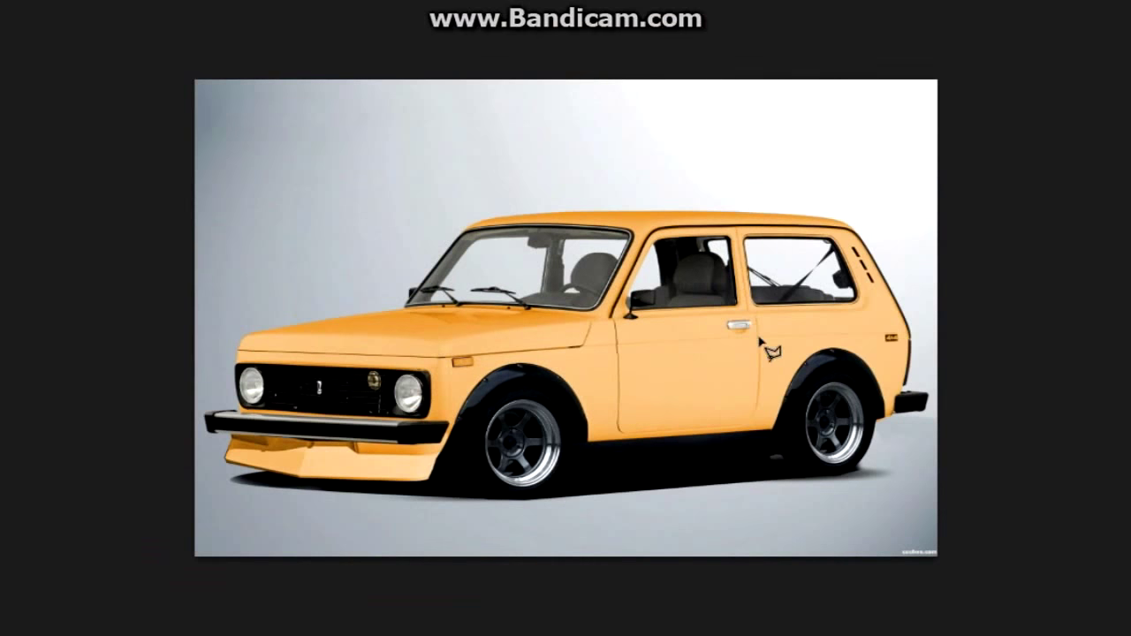